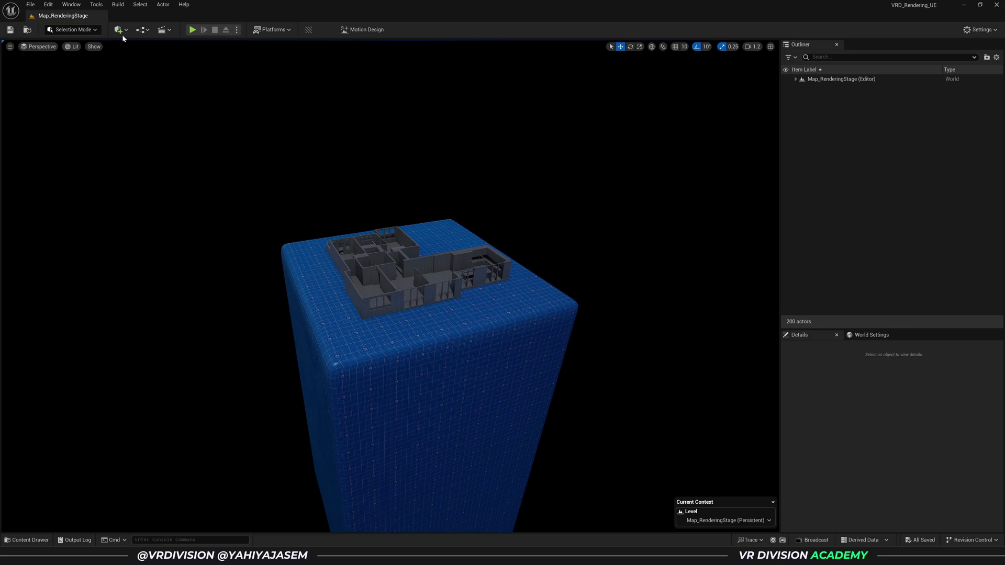
- Add an empty Actor to the level and reset its location to 0, 0, 0
click(122, 34)
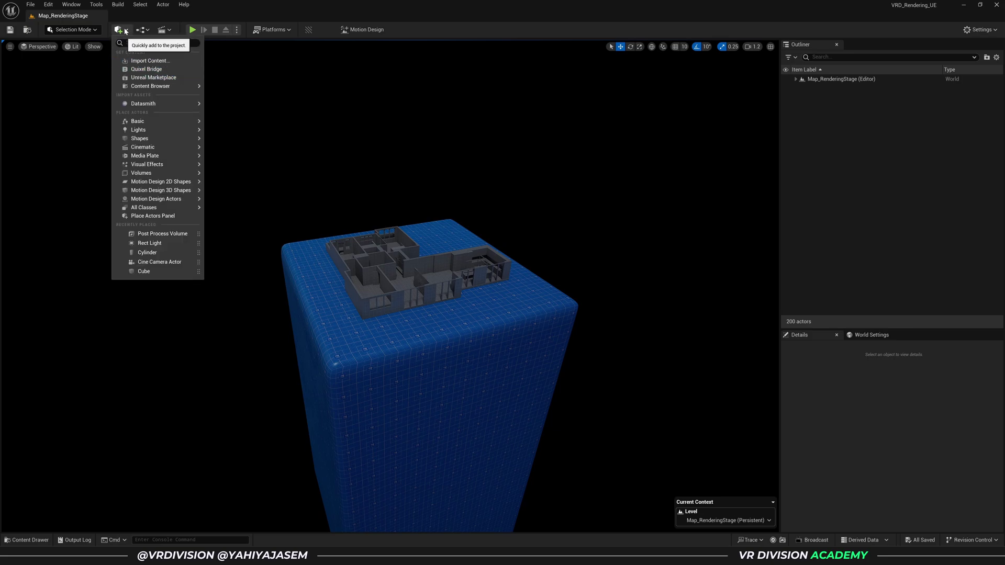
mouse_move(162, 121)
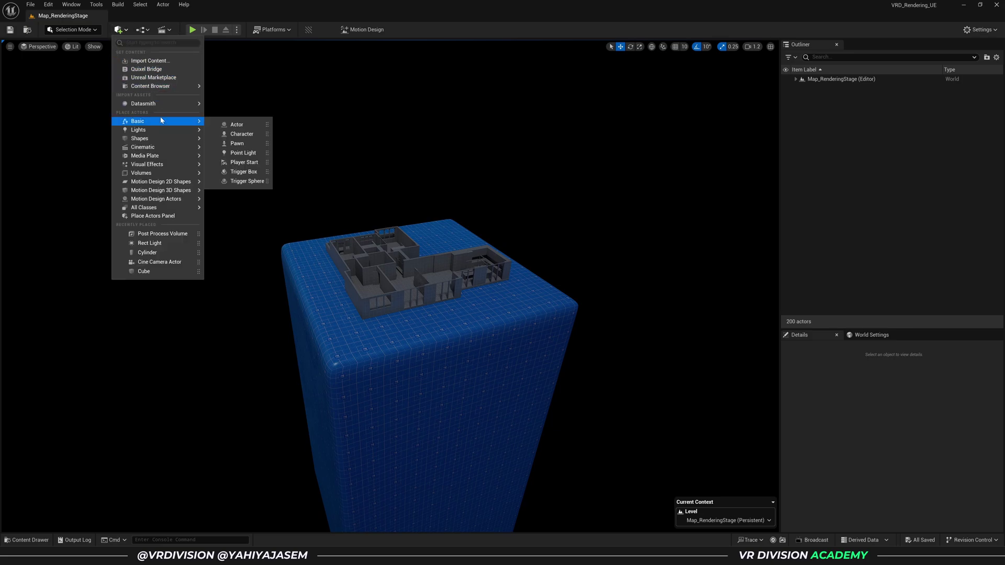
click(246, 124)
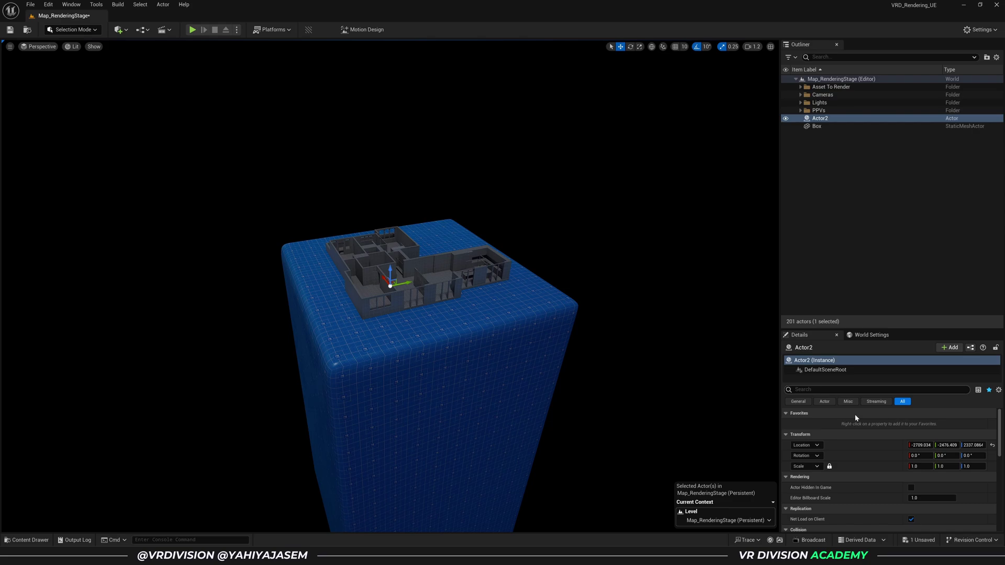
right_drag(681, 356, 654, 361)
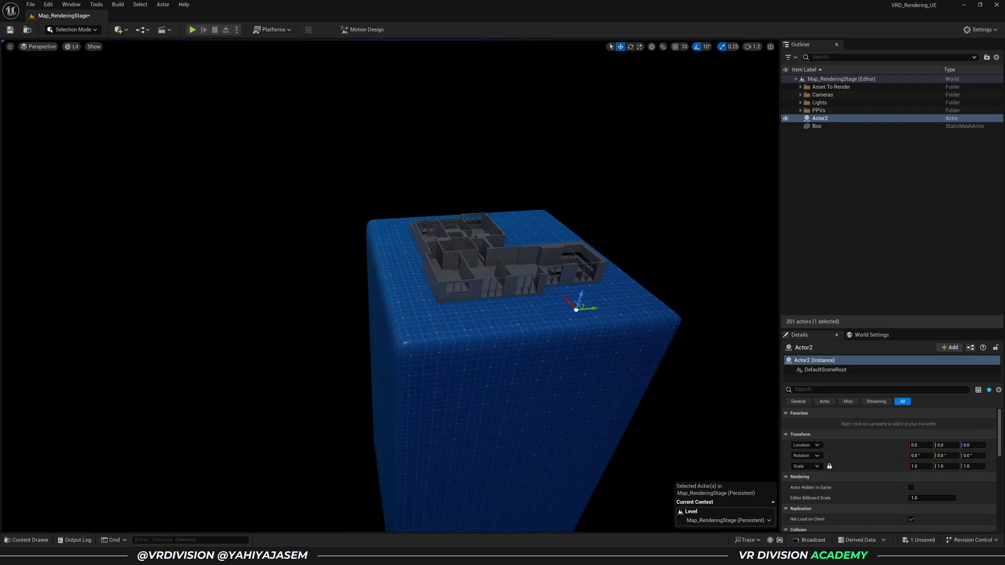
- Move the empty actor to the middle of the apartment, about X 1041, Y -719, keeping Z at 0
key(w)
right_drag(496, 390, 453, 417)
key(d)
scroll(496, 390, up, 3)
key(d)
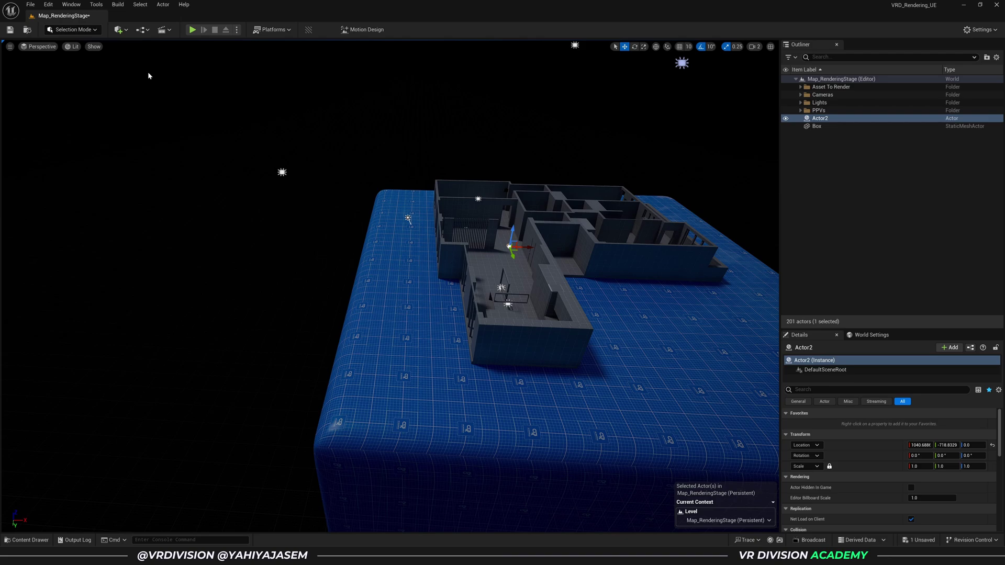
- Place a Cine Camera Actor beside the apartment and attach it to Actor2 as its child
click(121, 30)
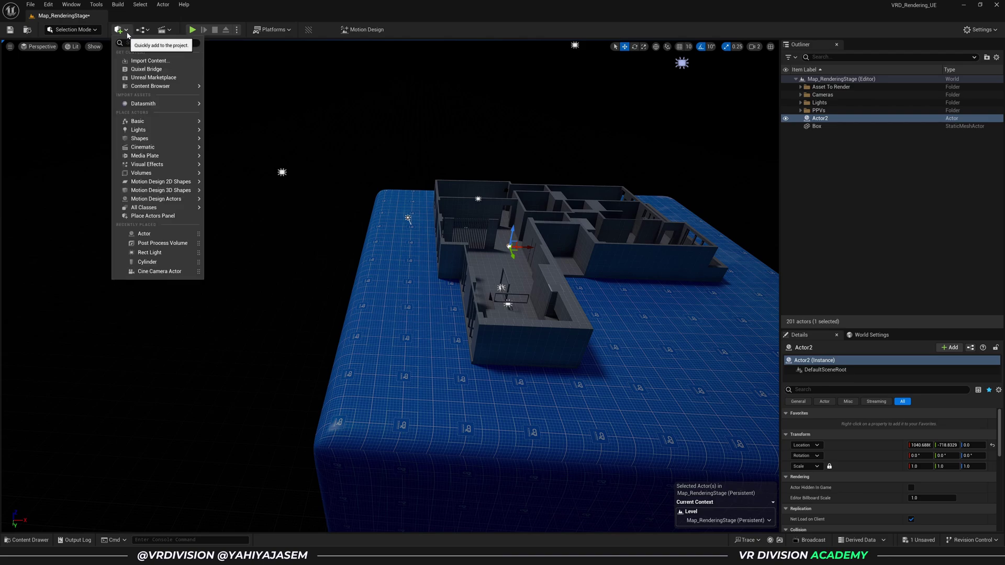
mouse_move(171, 148)
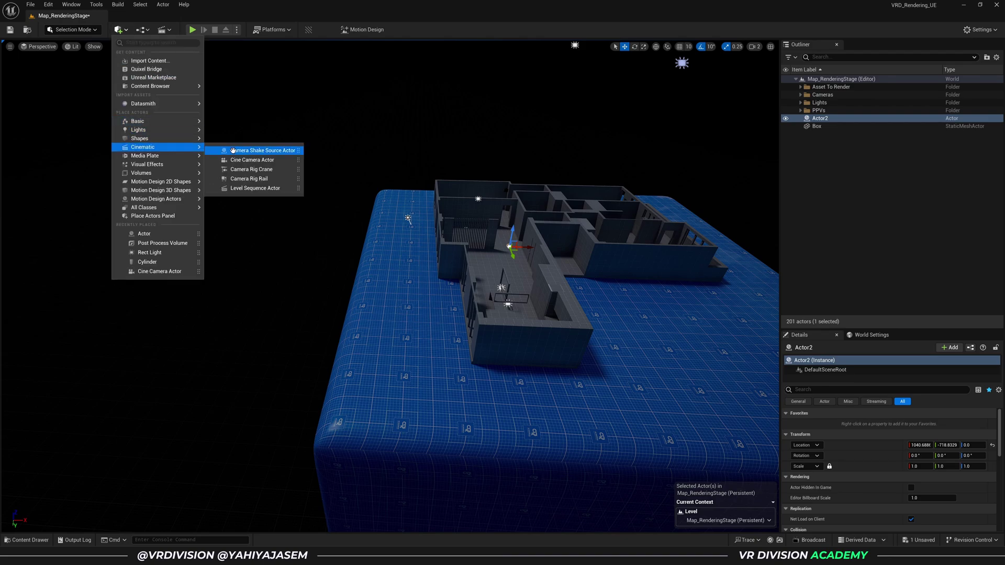
click(242, 161)
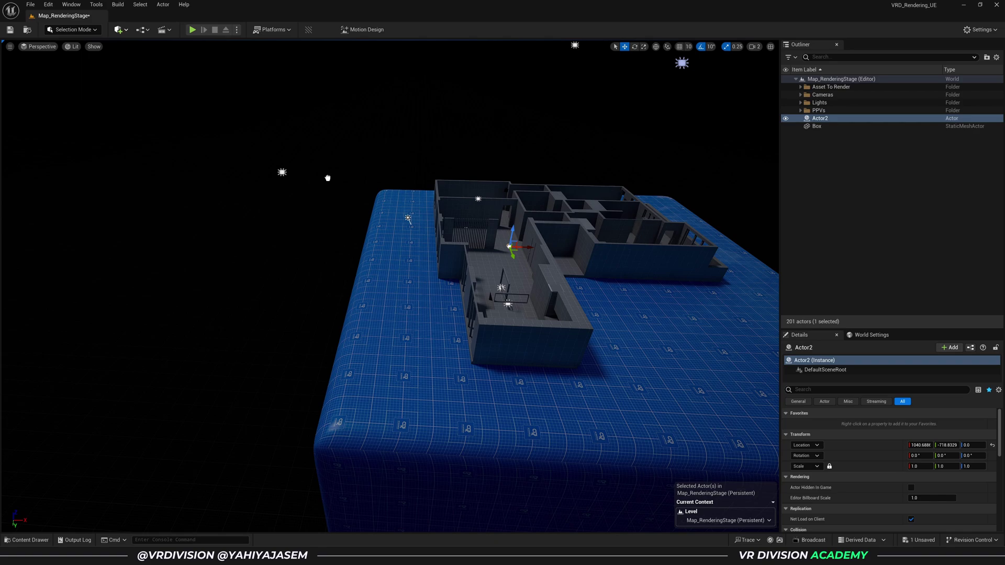
click(381, 259)
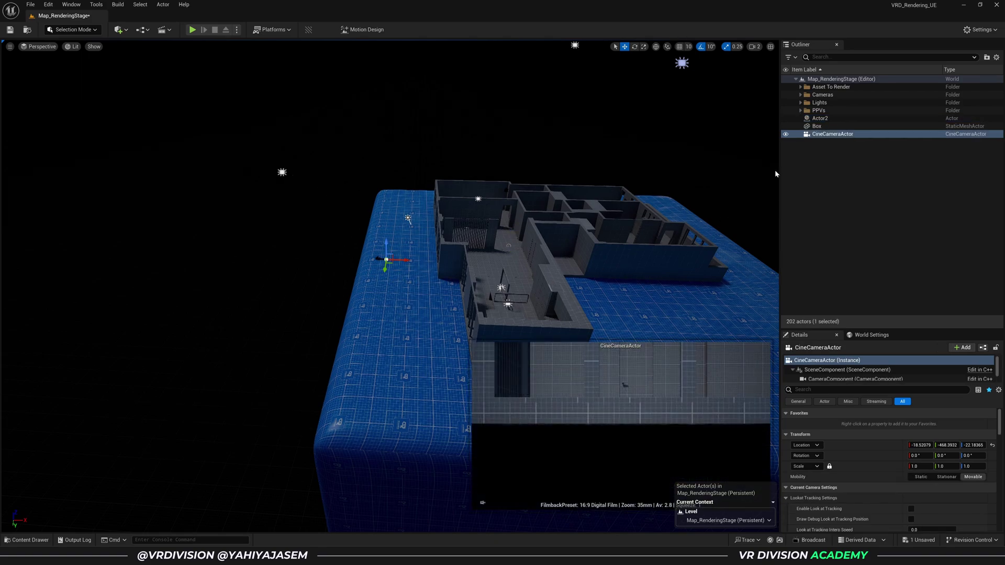
drag(823, 135, 820, 122)
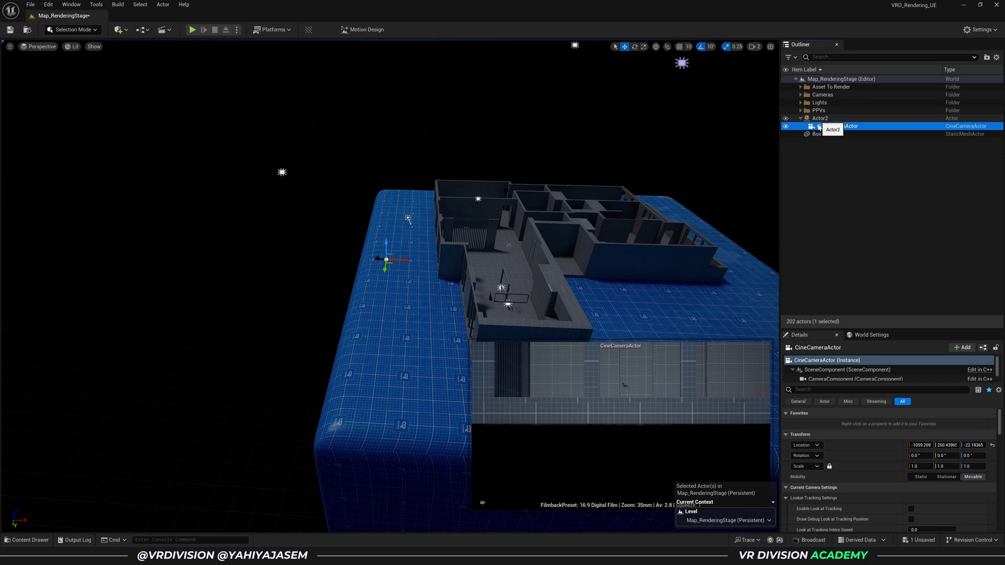
- Move the camera far out and up from the apartment, to about X -12931, Z 6019, and tilt it down 20°
drag(403, 260, 44, 262)
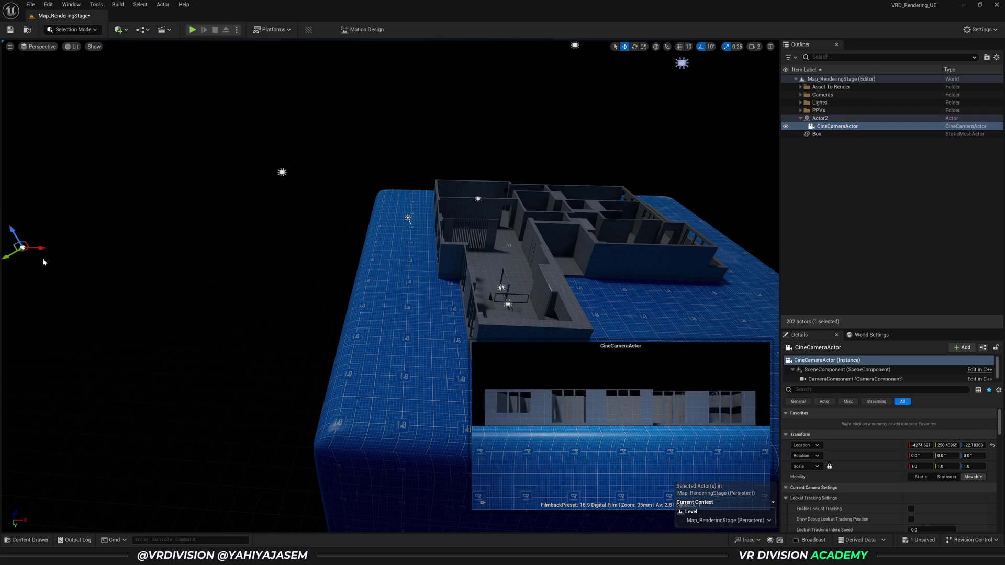
drag(11, 231, 115, 136)
right_drag(114, 137, 100, 133)
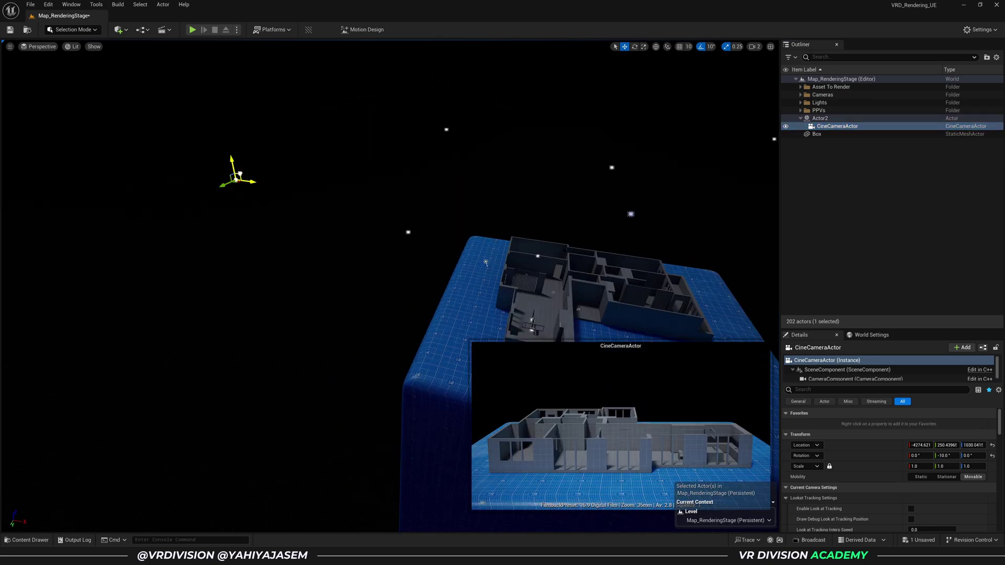
drag(241, 174, 134, 86)
key(s)
right_drag(134, 86, 134, 85)
scroll(135, 86, up, 3)
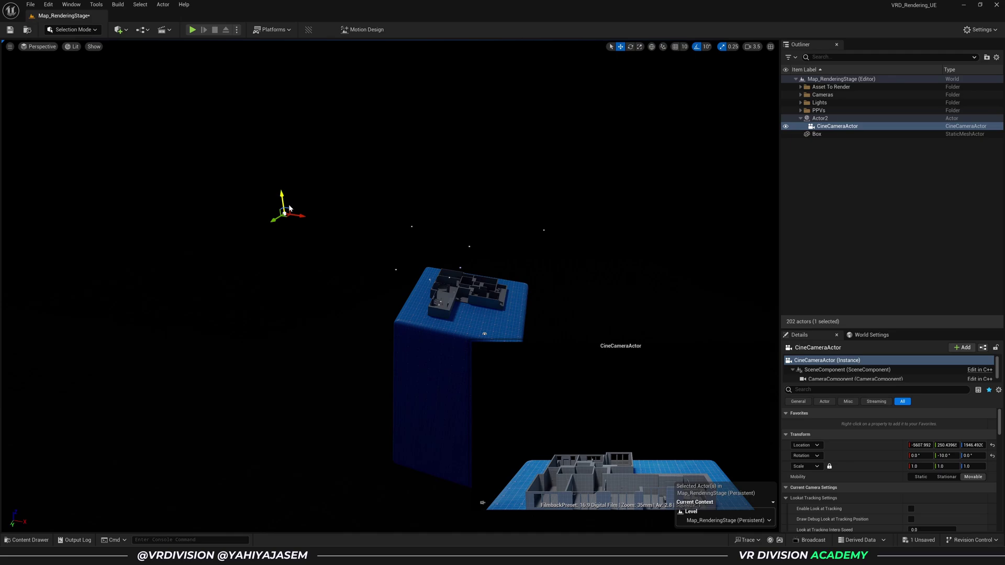
drag(289, 209, 175, 121)
- Pilot CineCameraActor, set its current focal length to 80, and aim it down at the apartment
click(42, 46)
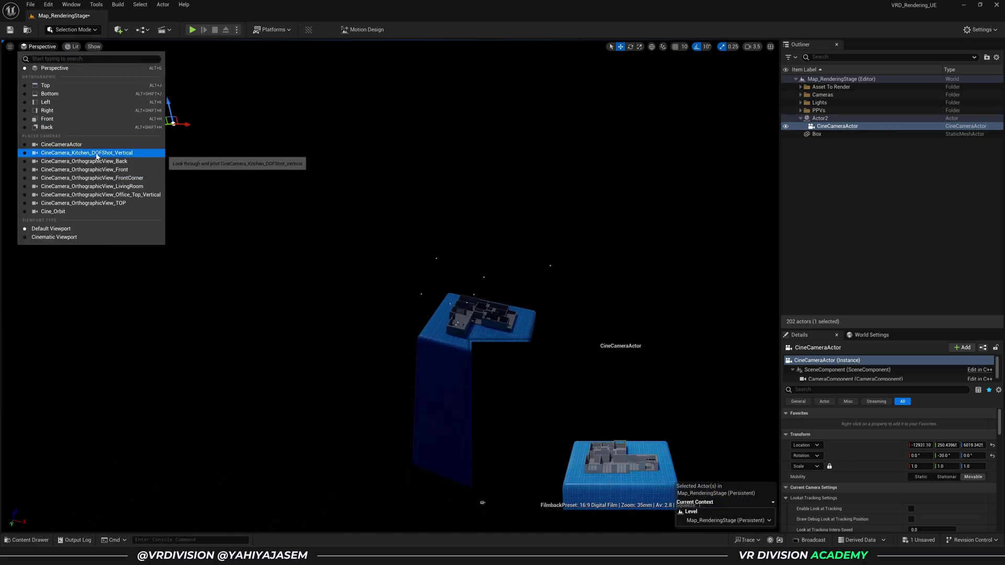
click(61, 144)
scroll(928, 502, down, 3)
click(928, 526)
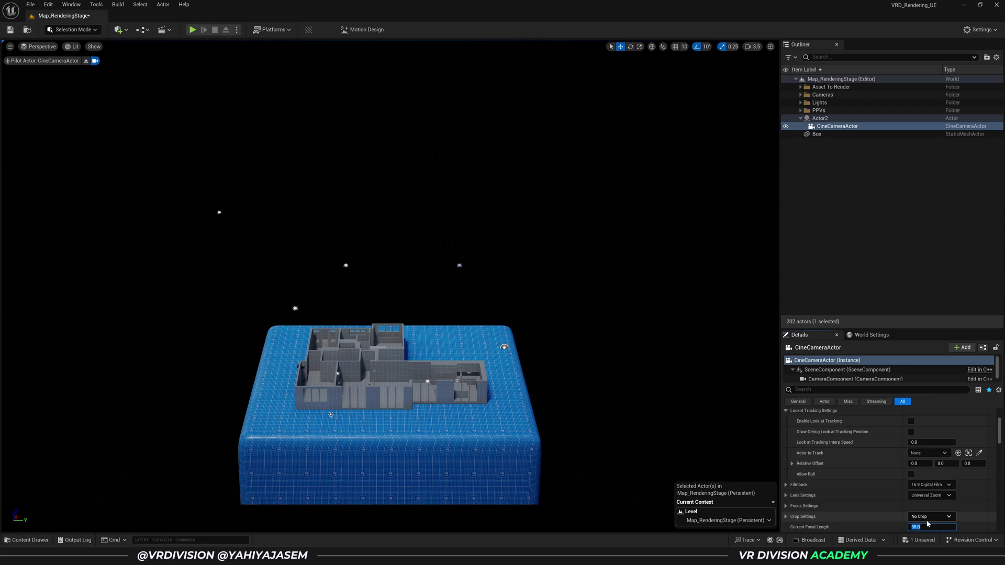
text(80)
key(Return)
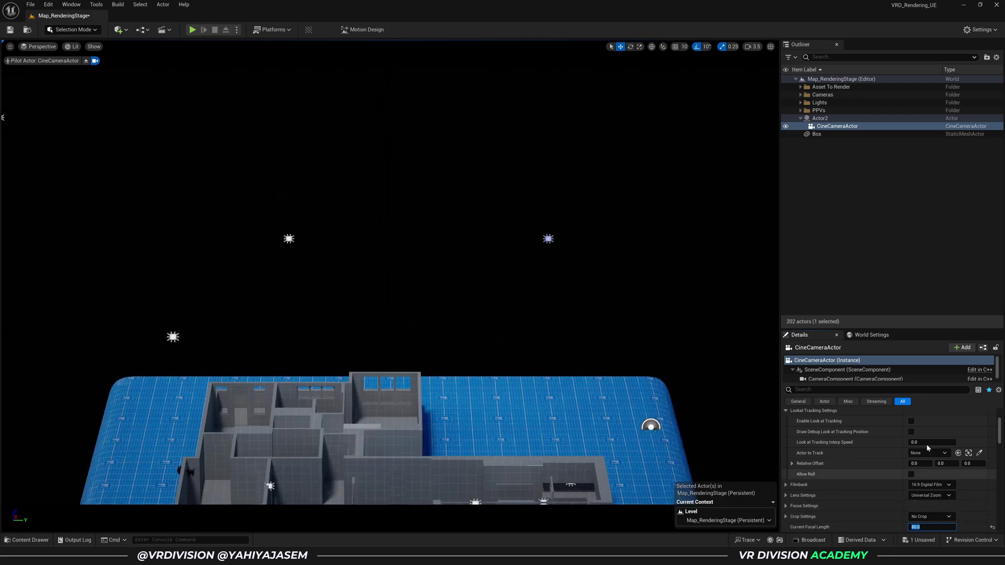
right_drag(539, 362, 525, 374)
- Try rotating Actor2 around its vertical axis to orbit the camera, and undo the rotation
click(814, 189)
click(820, 118)
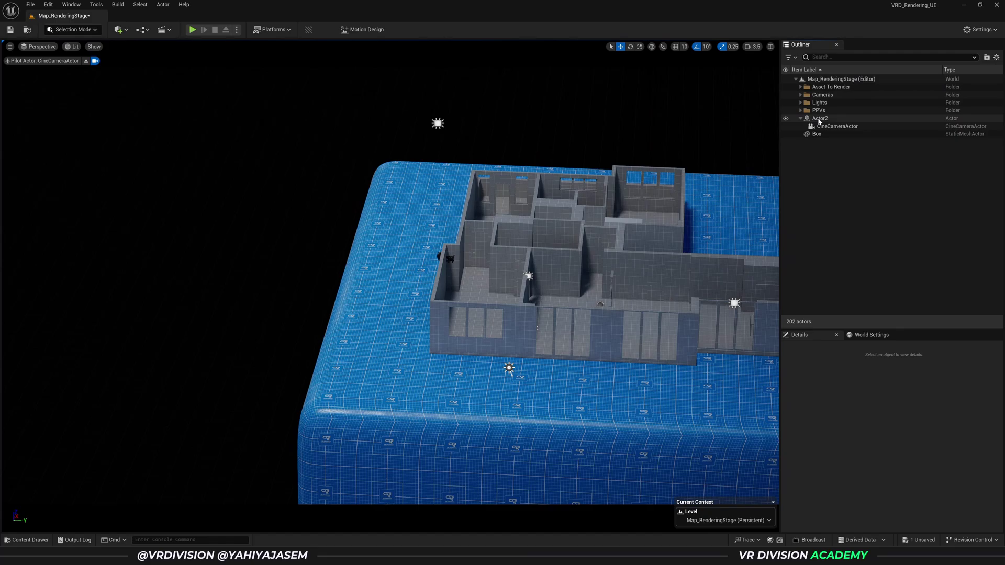
drag(615, 316, 550, 316)
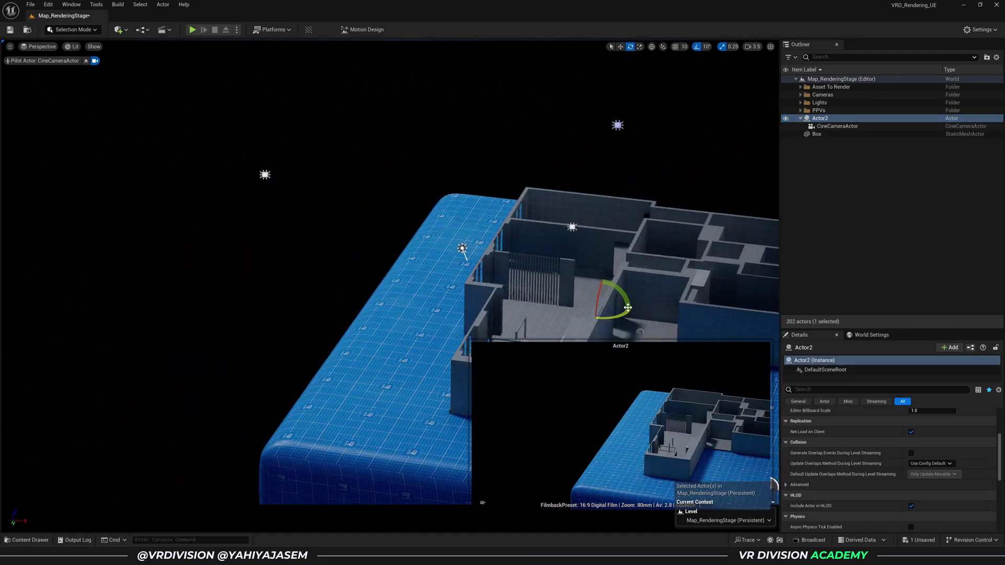
key(ctrl+z)
- Switch to the Cinematic Viewport, enable the 3x3 grid overlay, and look through CineCameraActor
click(834, 127)
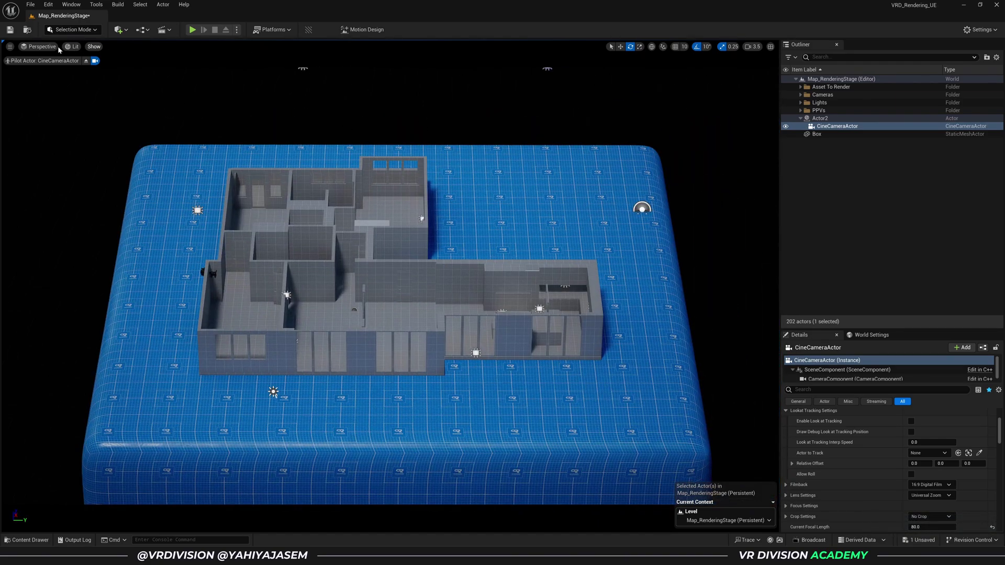
click(42, 46)
click(54, 237)
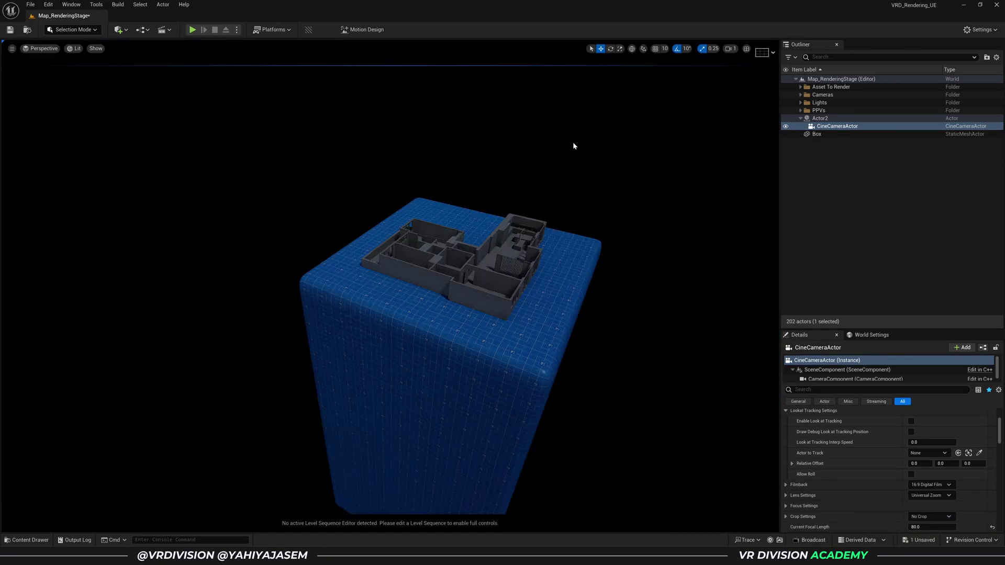
click(762, 53)
click(809, 87)
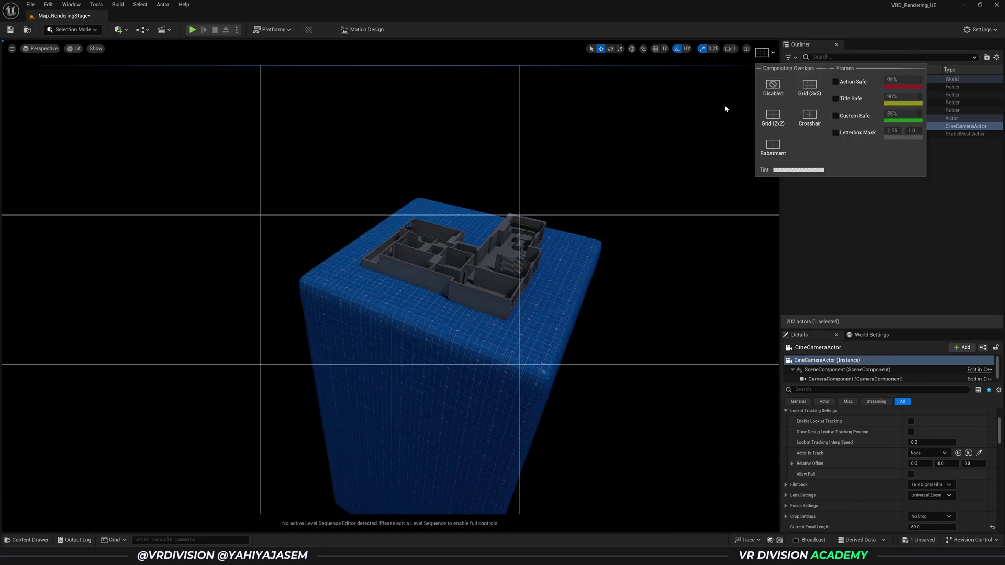
click(32, 46)
click(63, 147)
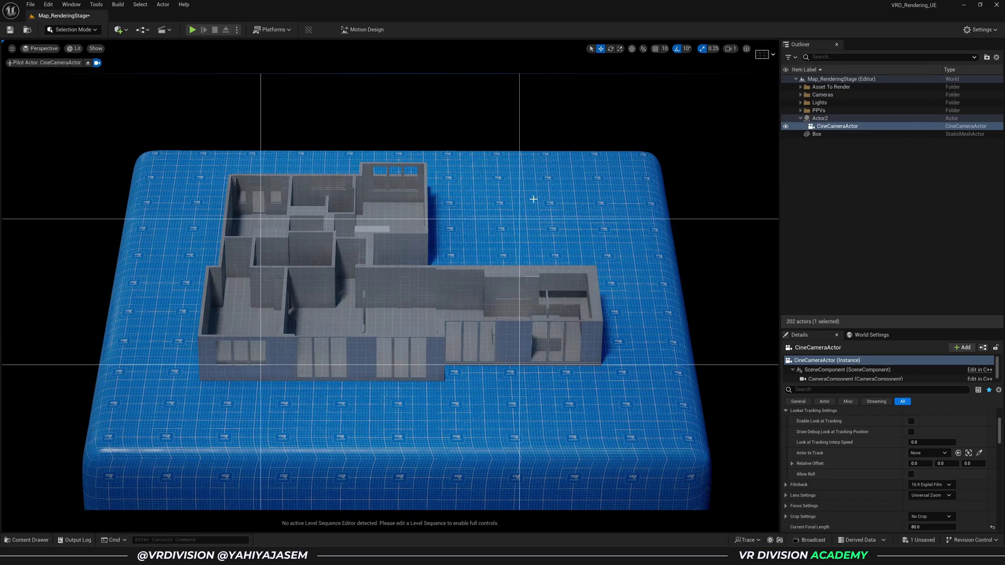
- Bring the piloted camera in close over the apartment's interior and save the level
key(s)
scroll(533, 199, up, 6)
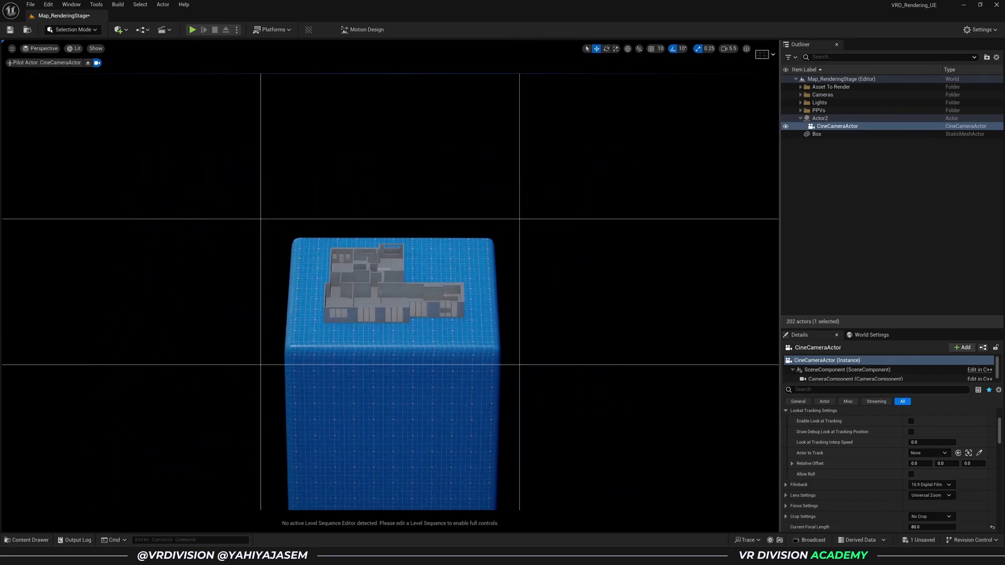
key(w)
key(w)
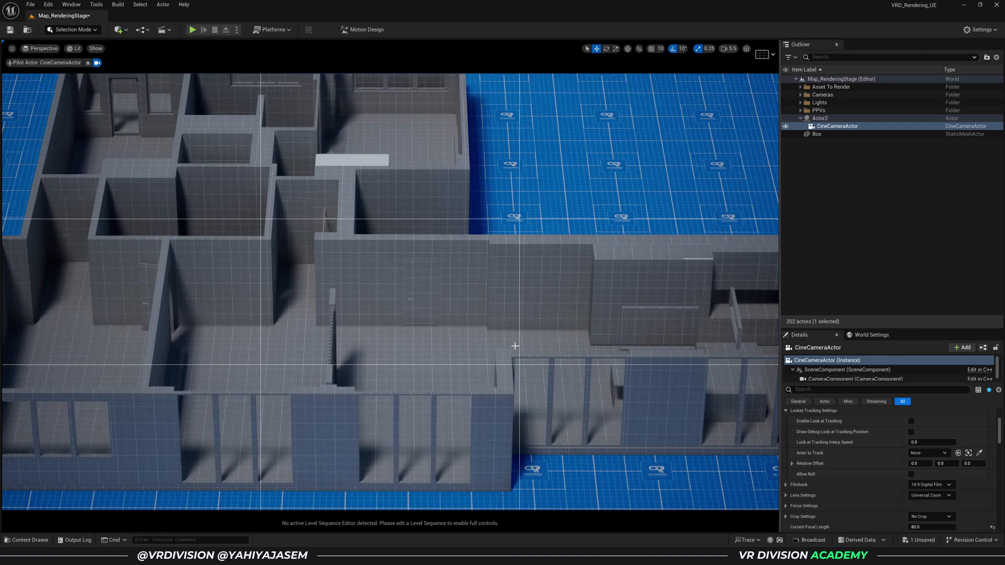
key(ctrl+s)
- Sample the camera's manual focus distance from the interior wall at mid-view and set its focus method to Disable
scroll(890, 448, up, 4)
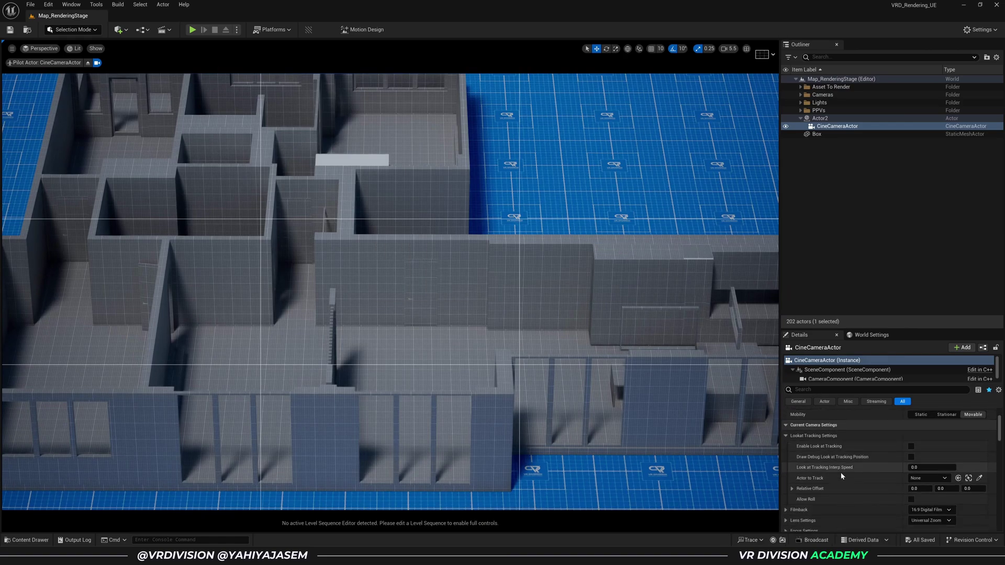
click(825, 134)
click(829, 127)
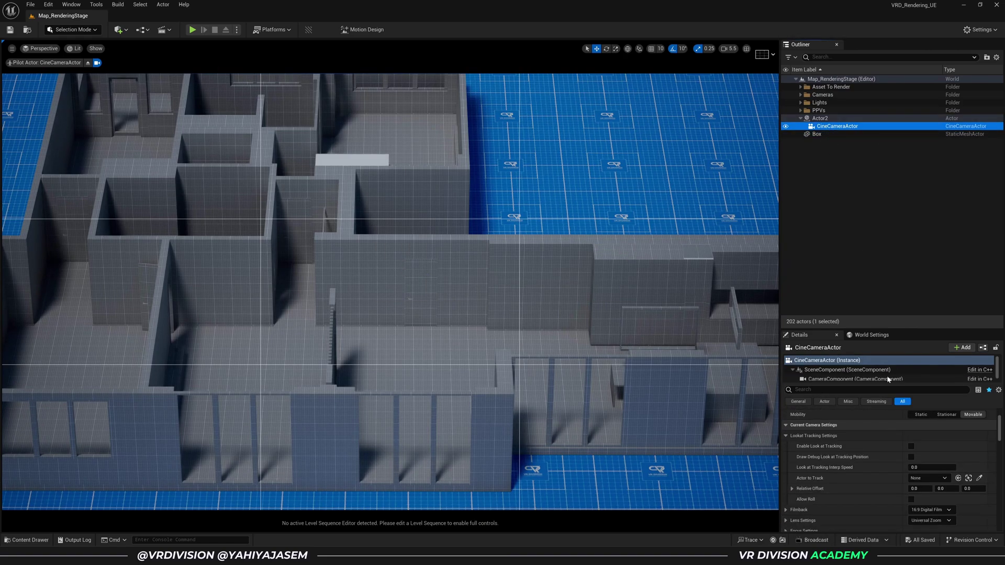
scroll(848, 492, down, 3)
click(786, 461)
click(786, 492)
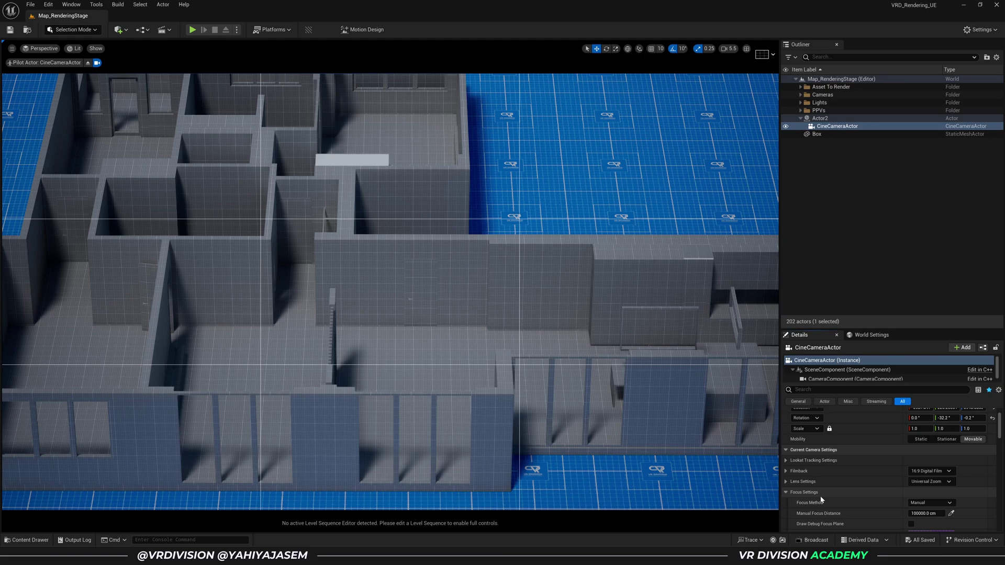
scroll(838, 494, down, 2)
click(951, 491)
click(404, 311)
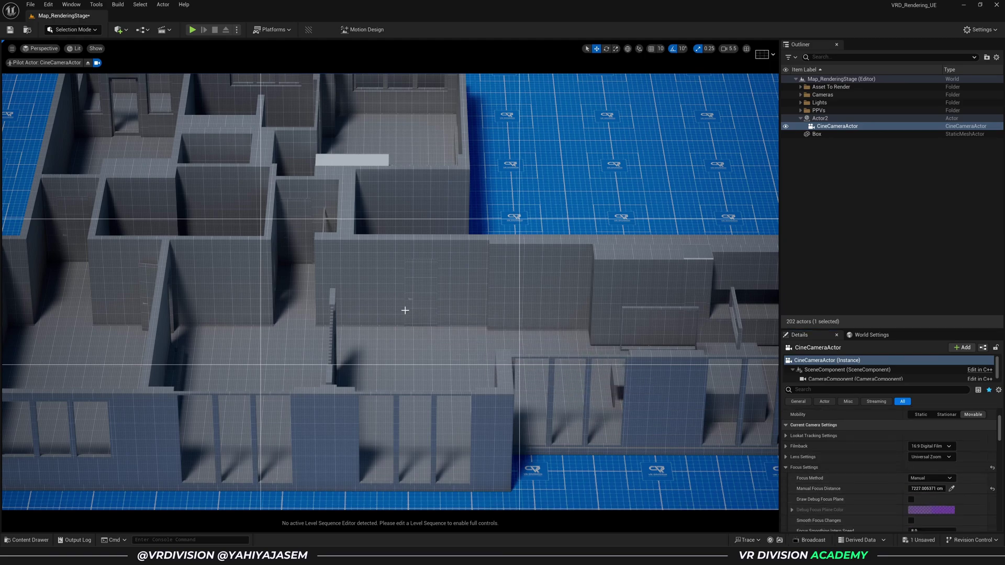
click(927, 477)
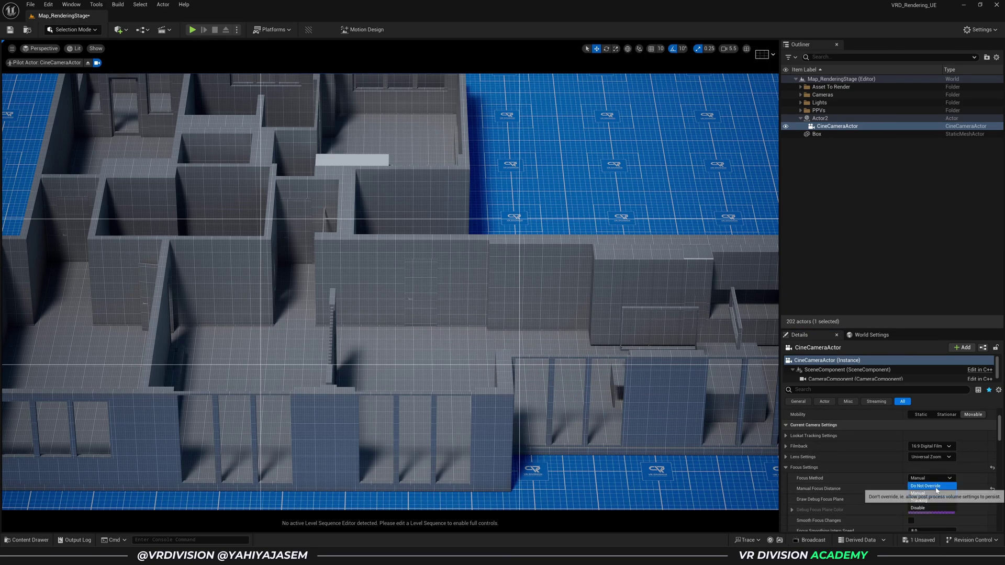
click(929, 509)
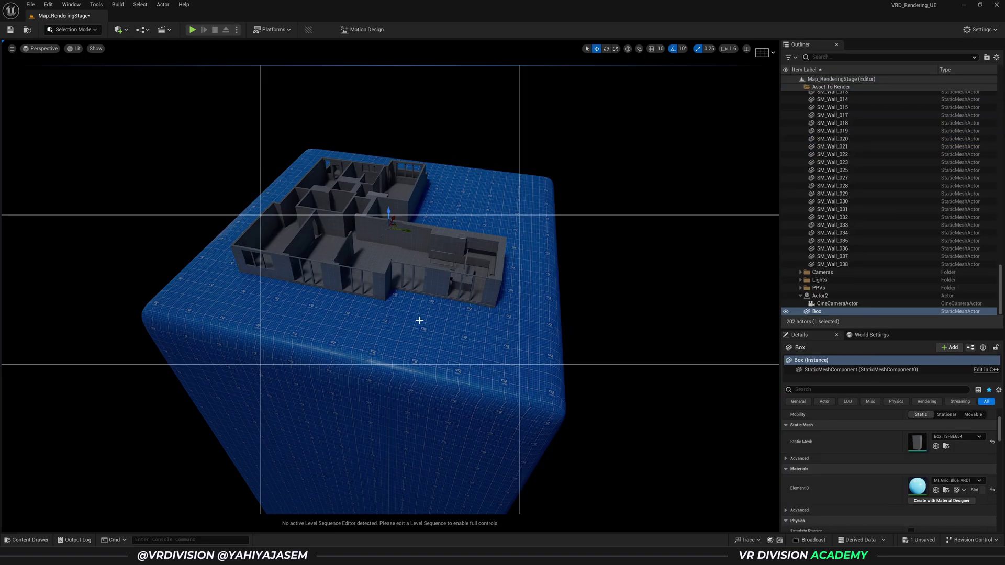
- Create a Level Sequence named LS_360Animation in the 00_Level_Templates folder
key(ctrl+space)
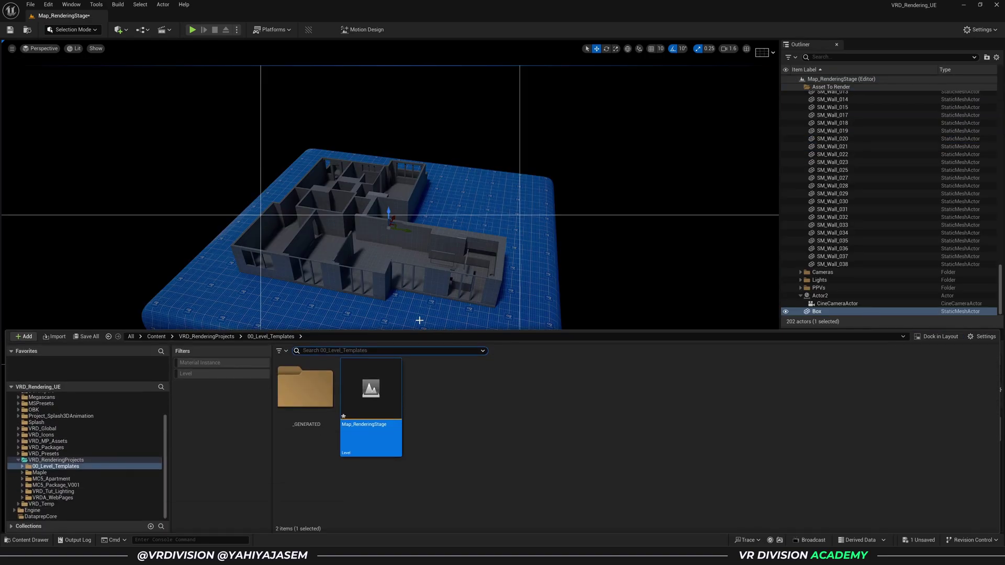
click(413, 396)
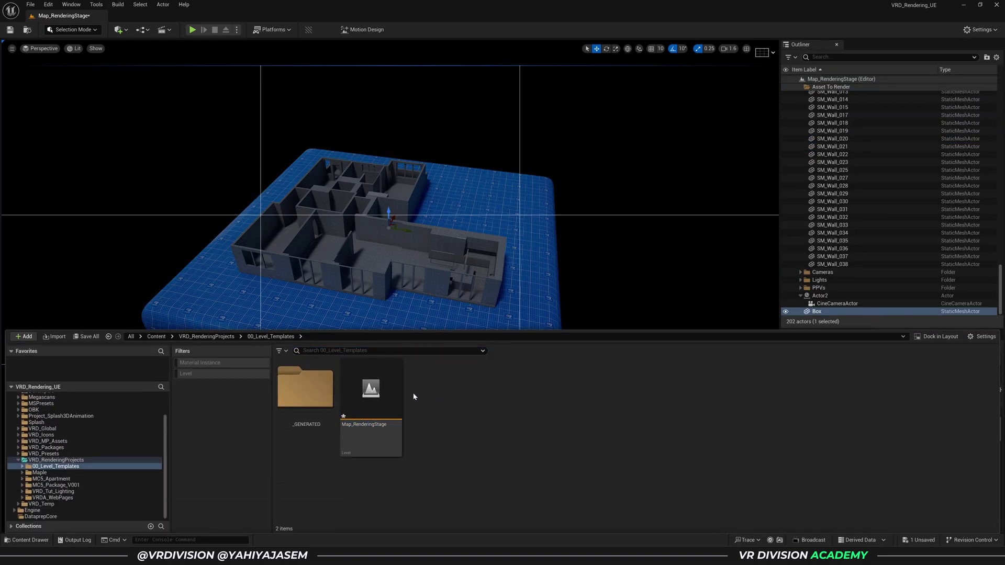
right_click(445, 390)
mouse_move(531, 222)
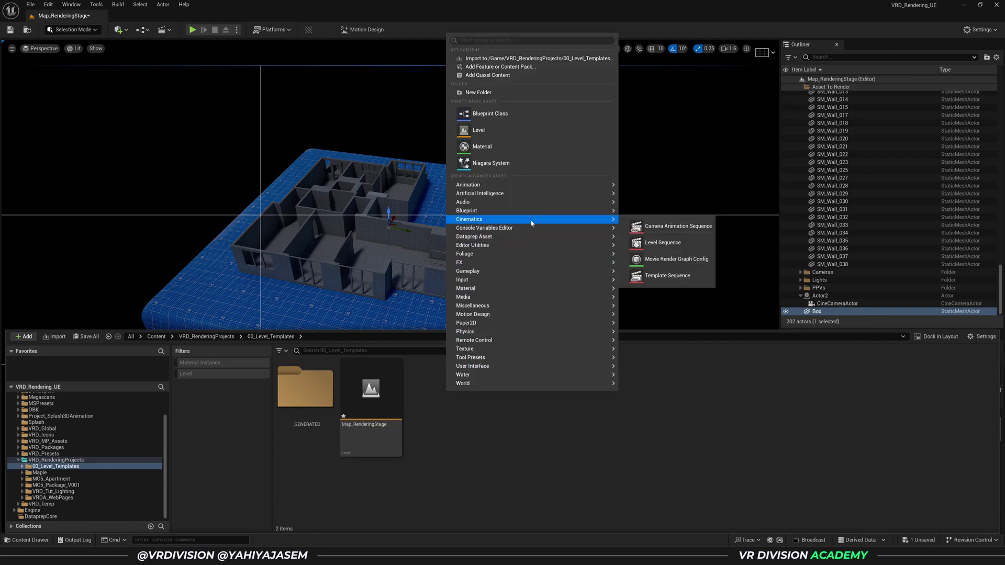
click(663, 242)
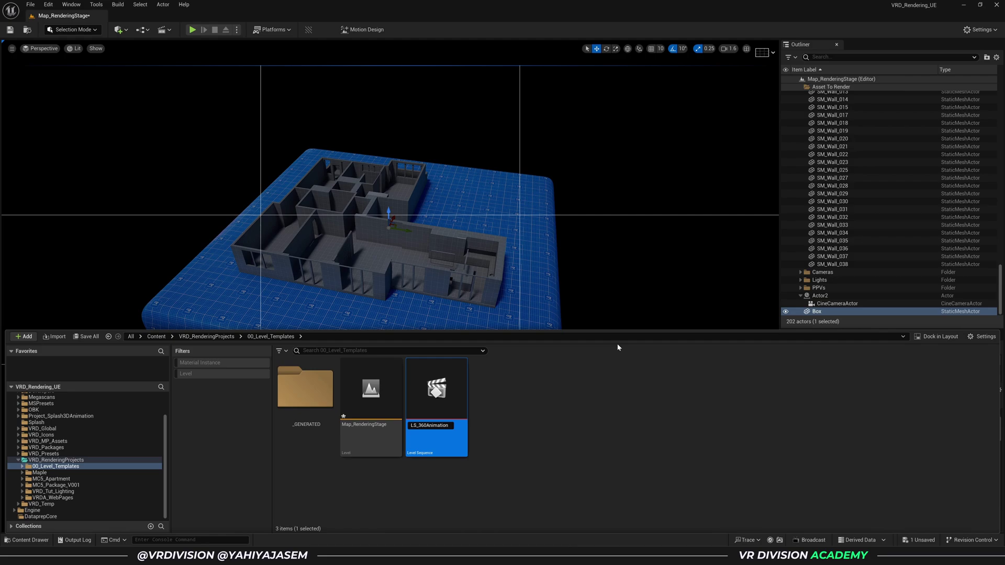
key(Return)
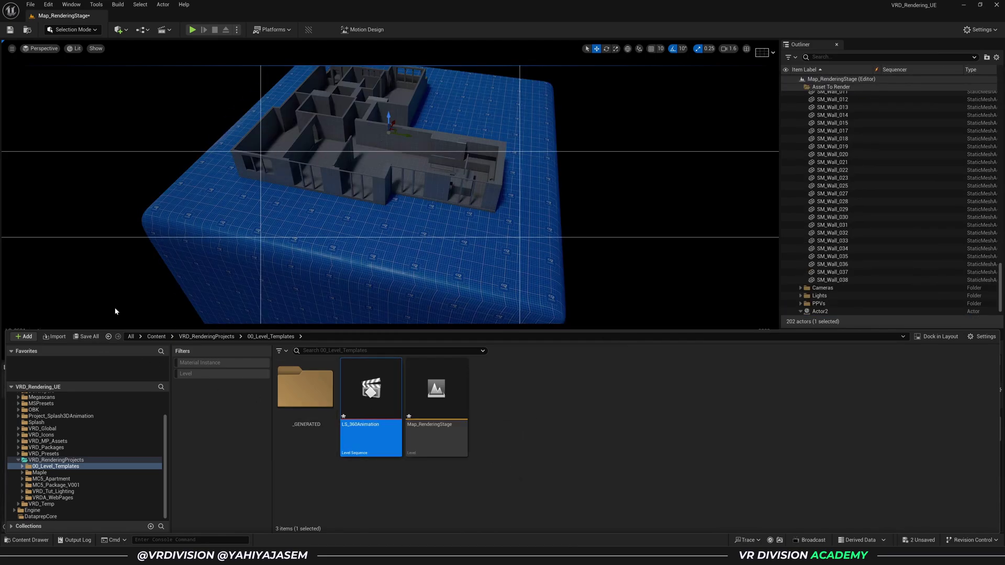
- Add Actor2 to the LS_360Animation sequence and give it a Transform track with its channels expanded
click(18, 393)
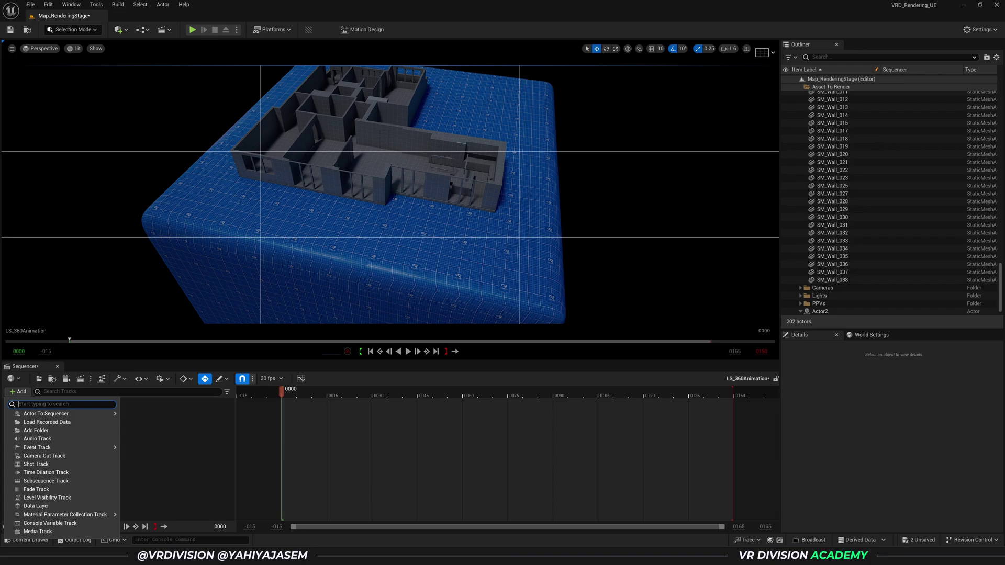
text(actor)
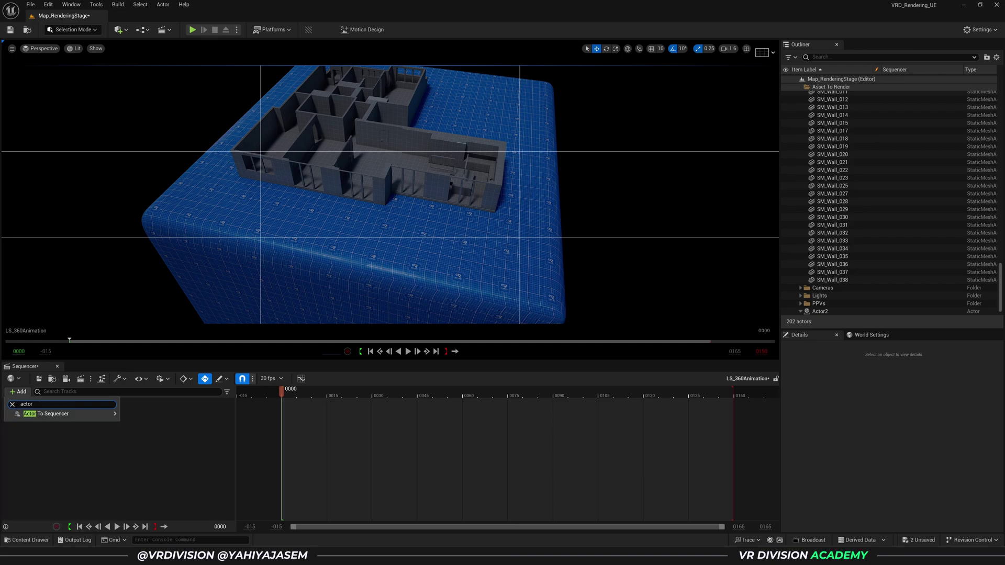
mouse_move(49, 414)
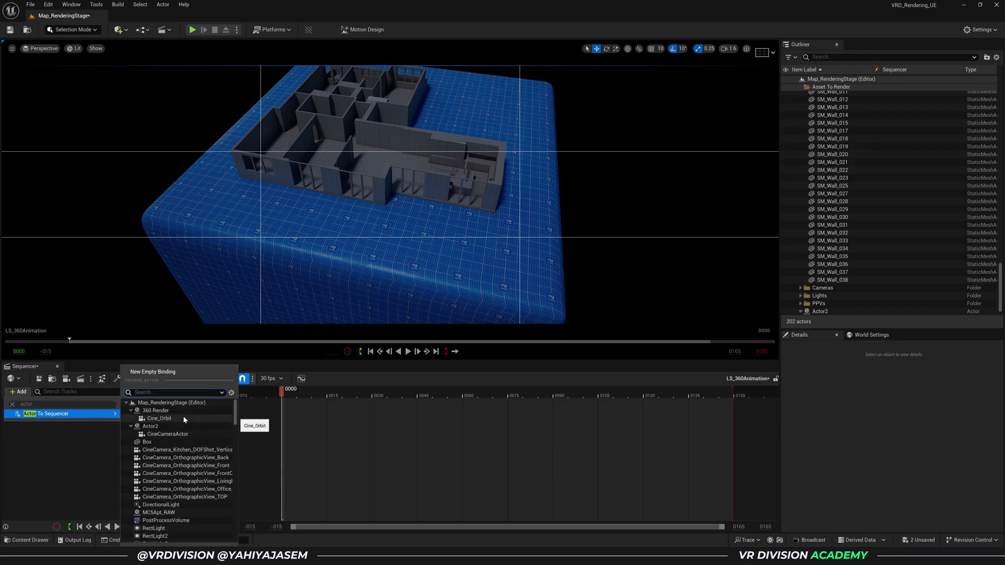
click(165, 429)
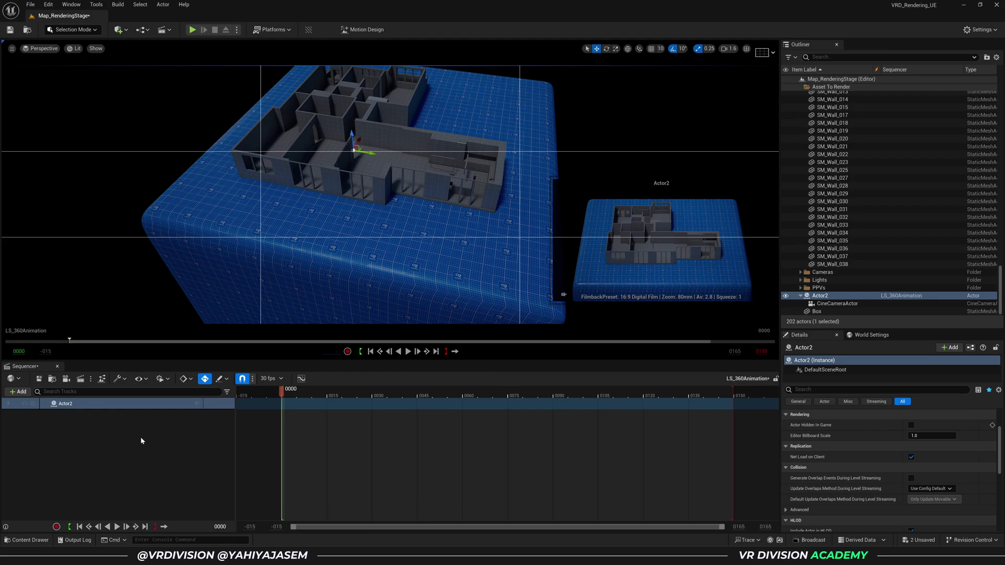
click(196, 404)
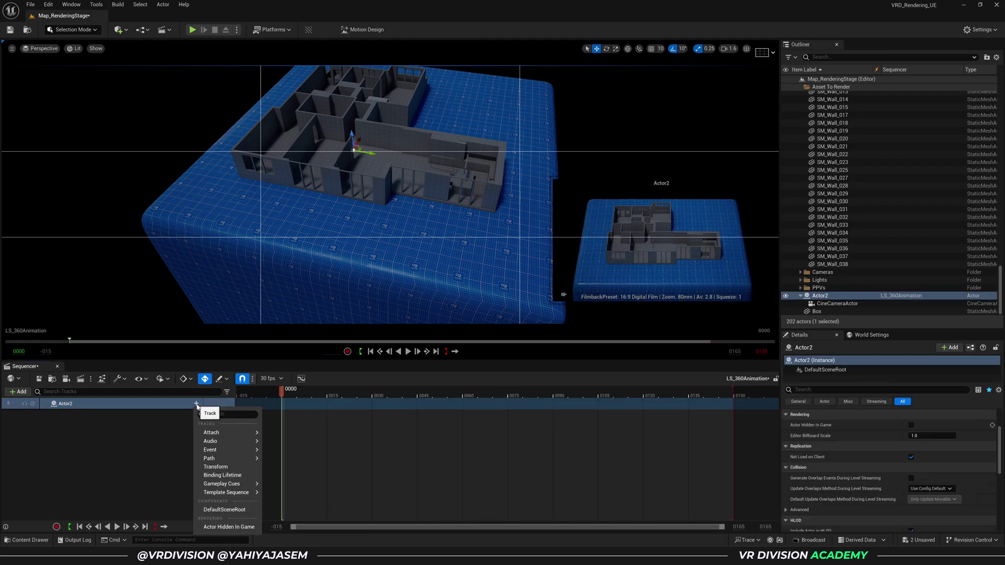
click(218, 467)
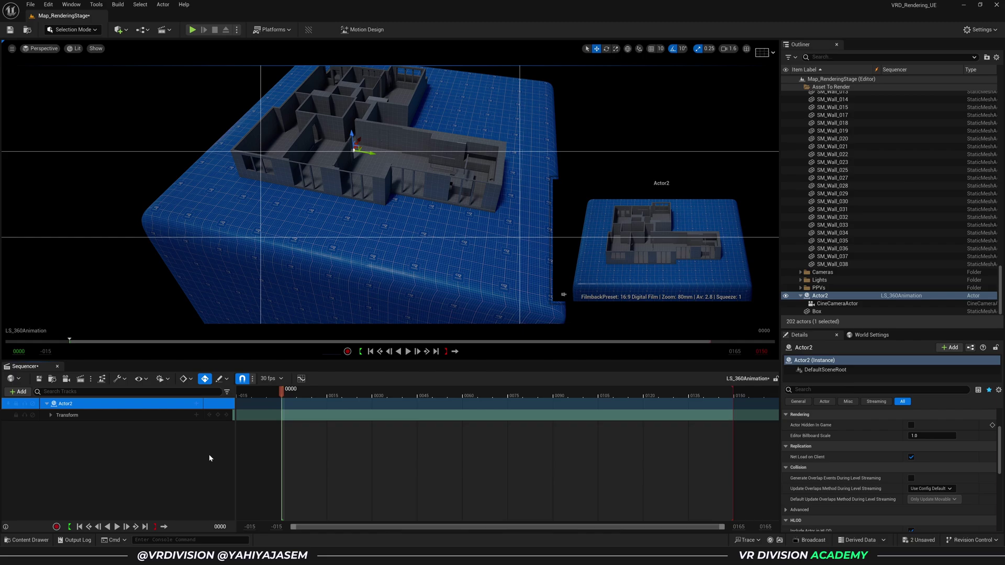
click(51, 415)
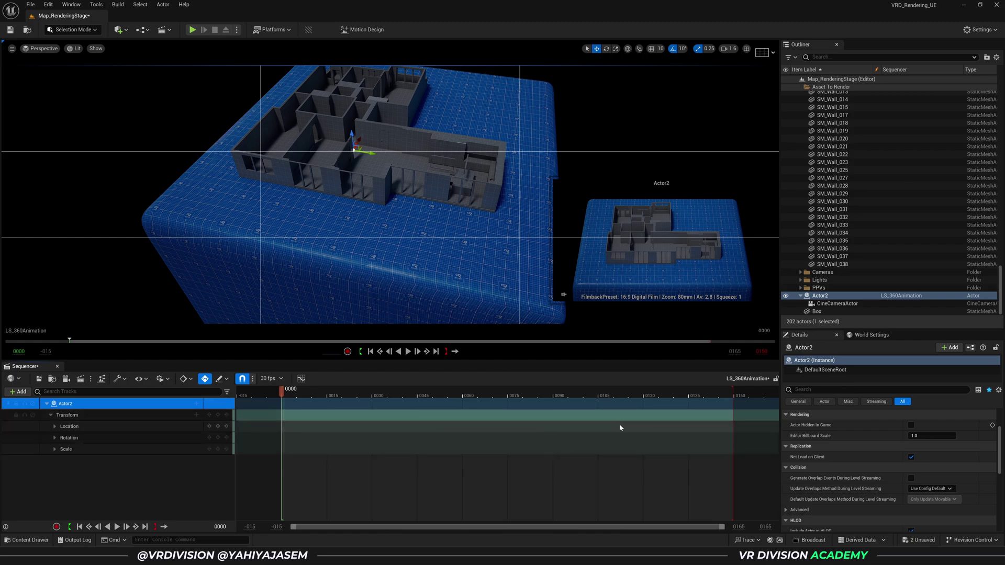
- Set the end frame of the sequence's playback range to 300
ctrl+scroll(620, 427, down, 5)
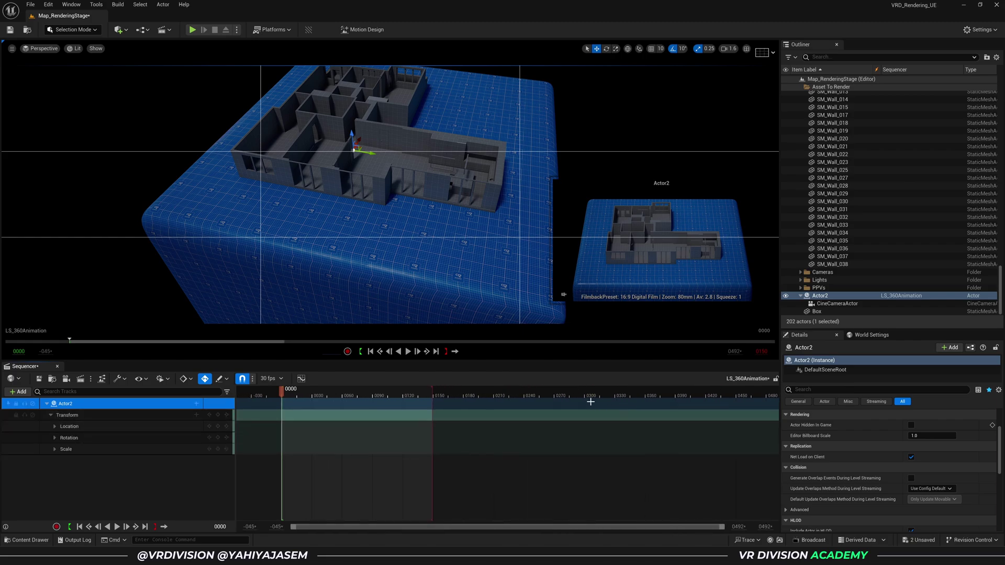
right_drag(544, 246, 544, 246)
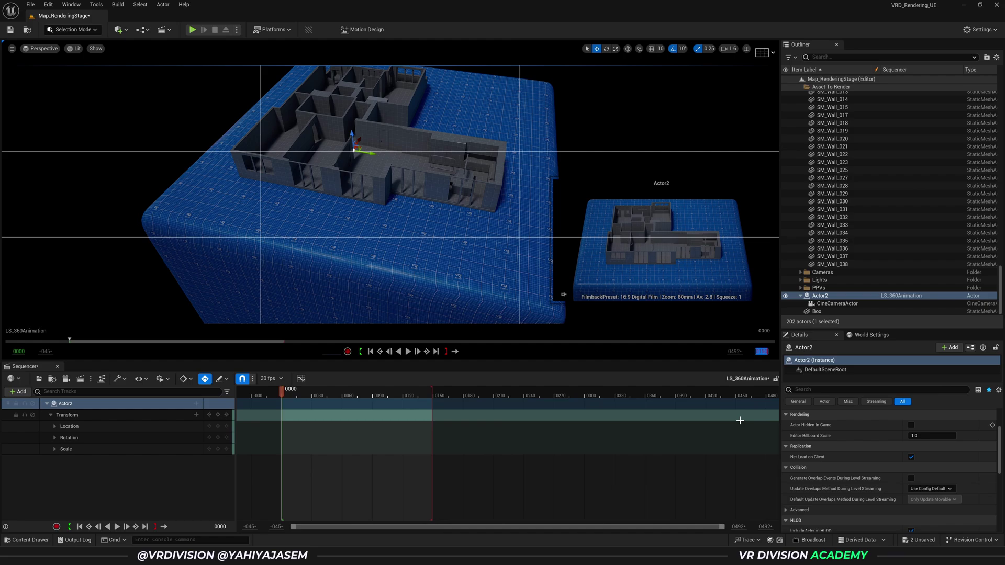
text(300)
key(Return)
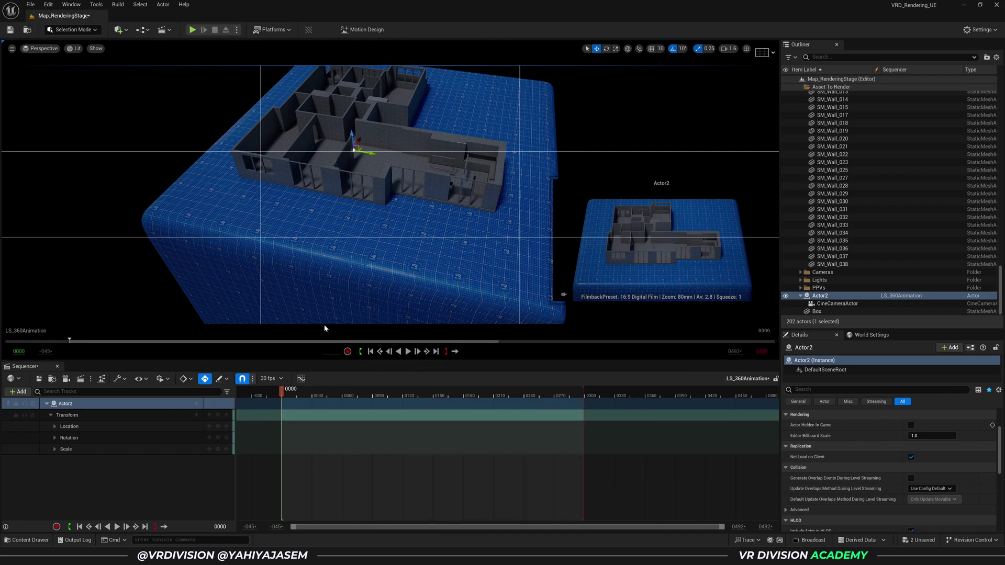
click(44, 49)
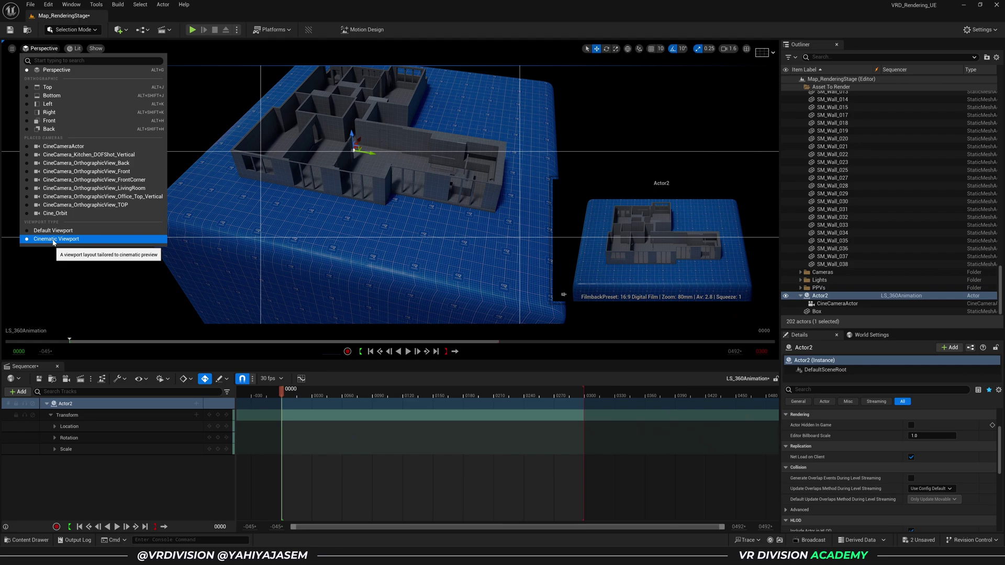
click(269, 456)
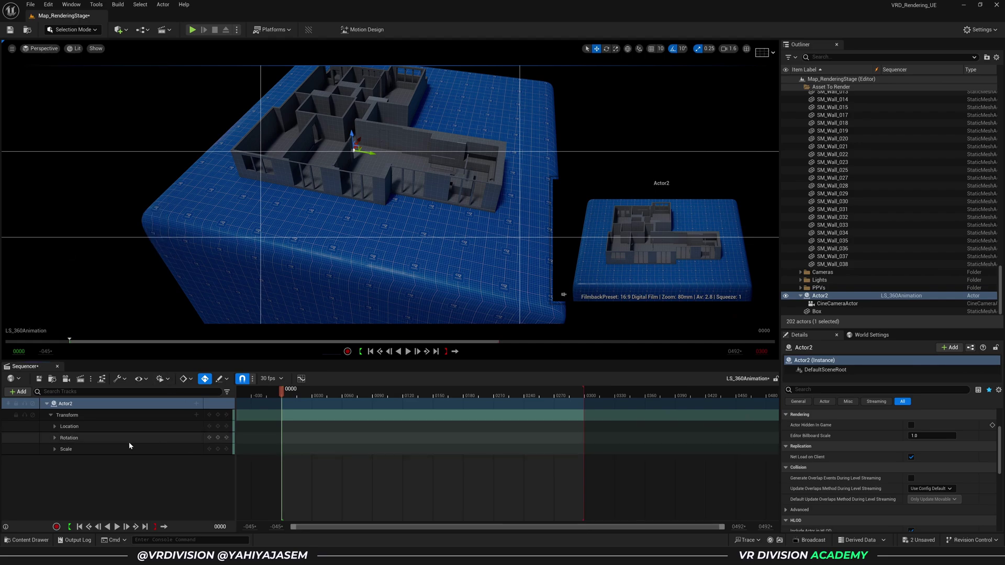
- Try out Actor2's yaw rotation, reset it to 0 and key it at frame 0
click(55, 438)
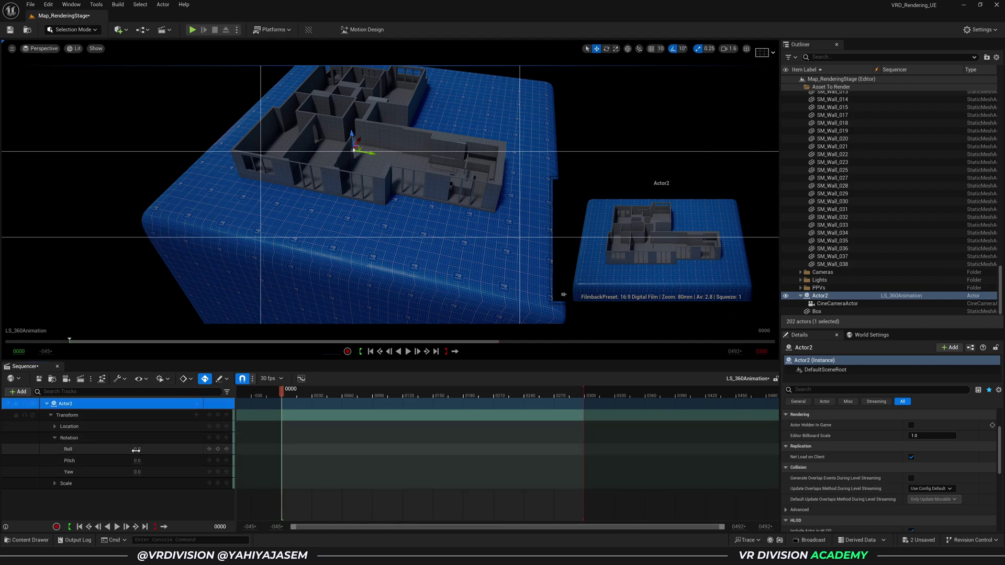
drag(132, 475, 140, 476)
click(140, 475)
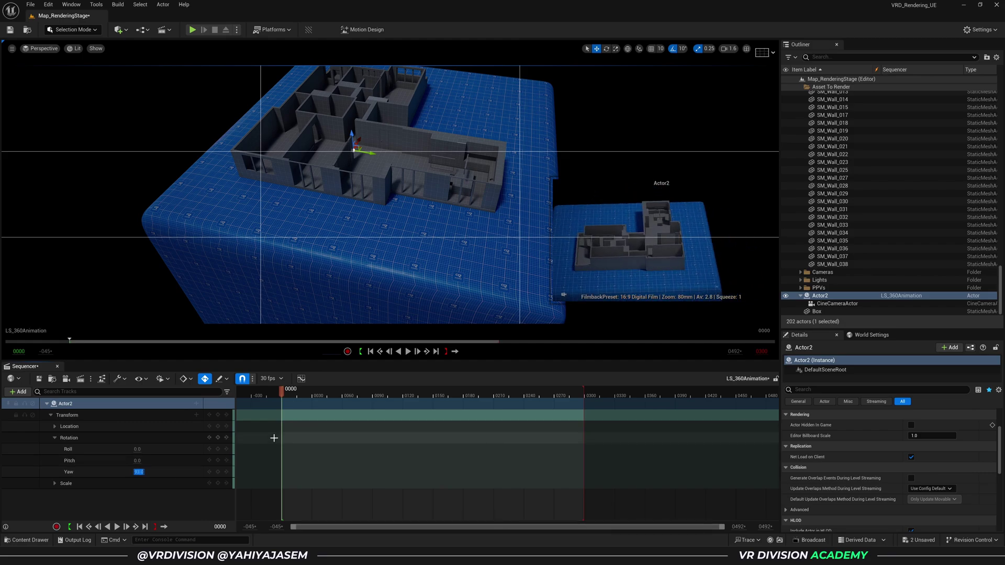
text(0)
key(Return)
click(218, 472)
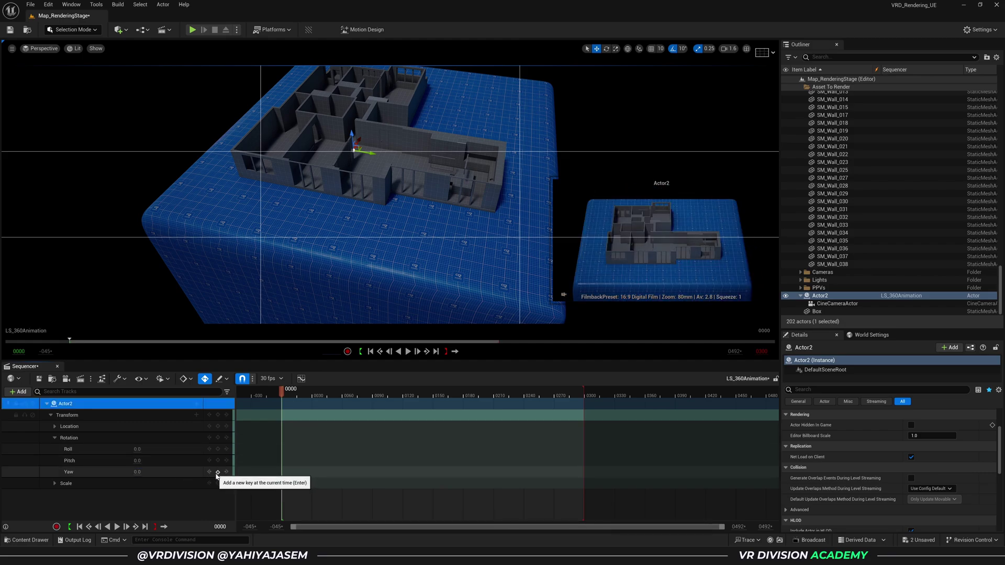
- Key Actor2's yaw rotation at 359 on frame 300
click(511, 395)
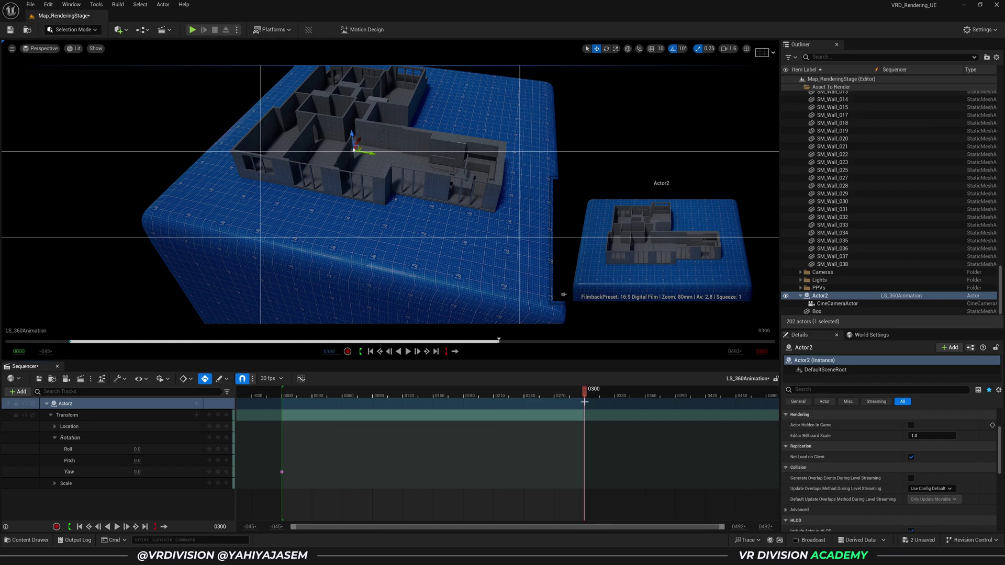
click(137, 473)
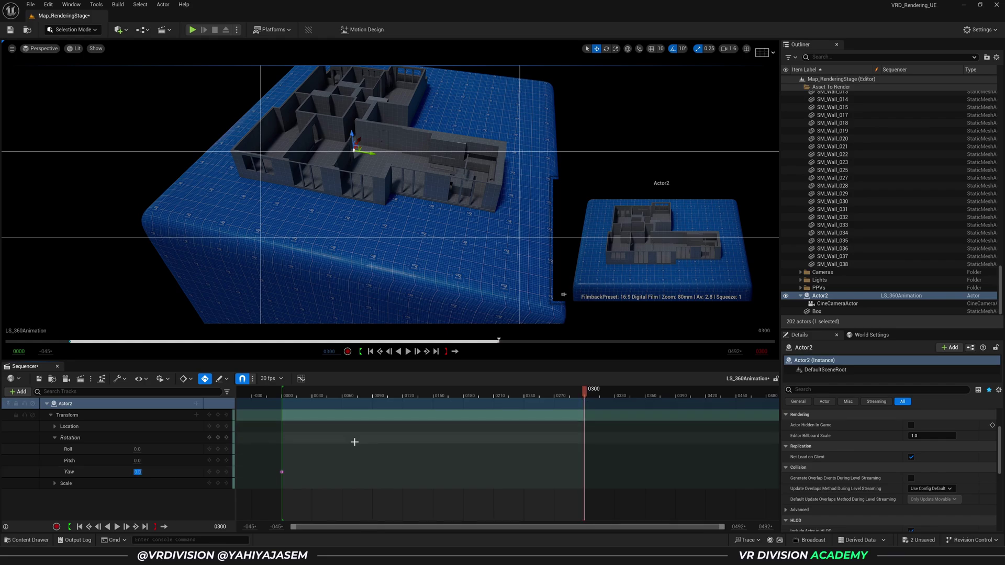
text(359)
key(Return)
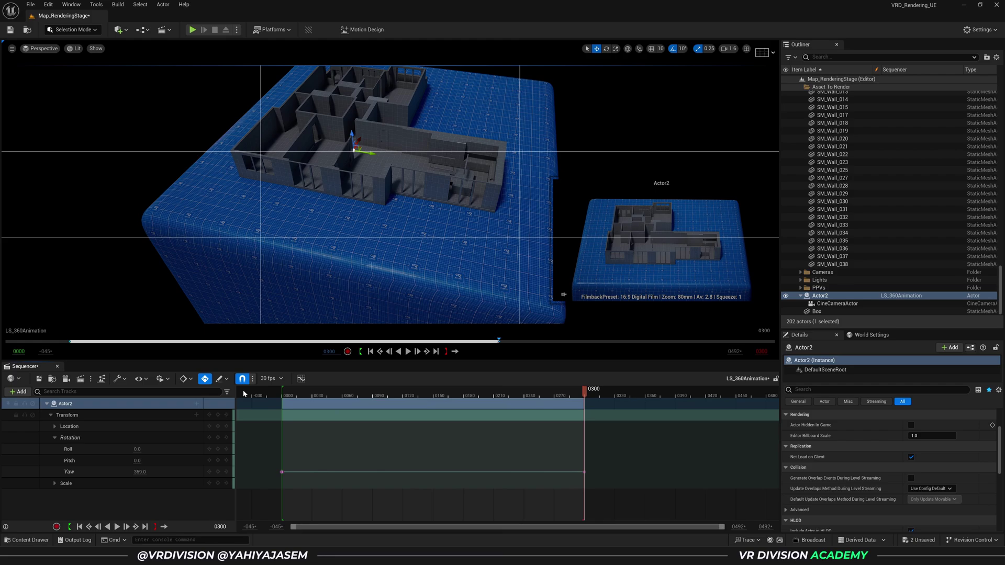
- Play Actor2's rotation from the first frame and collapse its Transform track
click(80, 527)
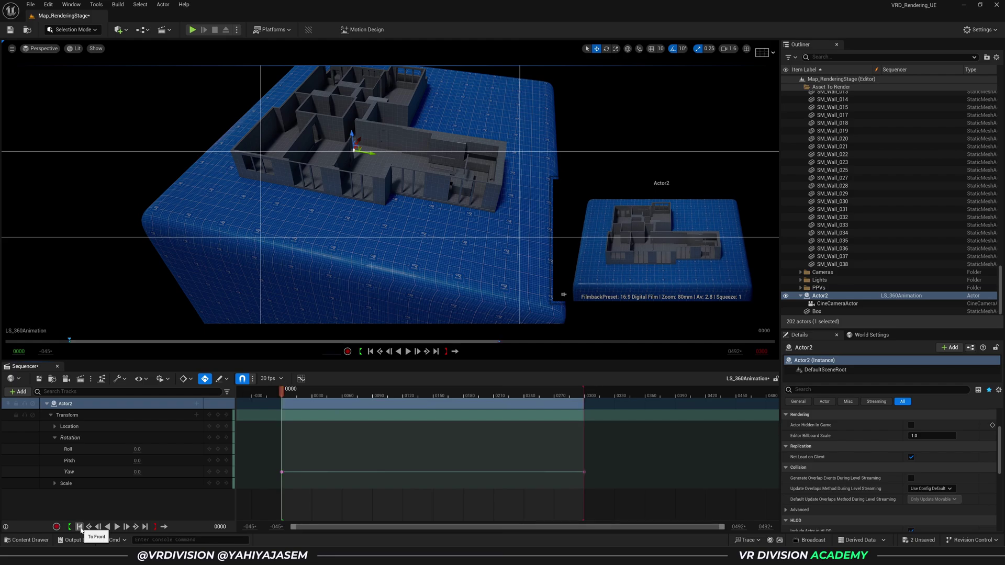
click(116, 526)
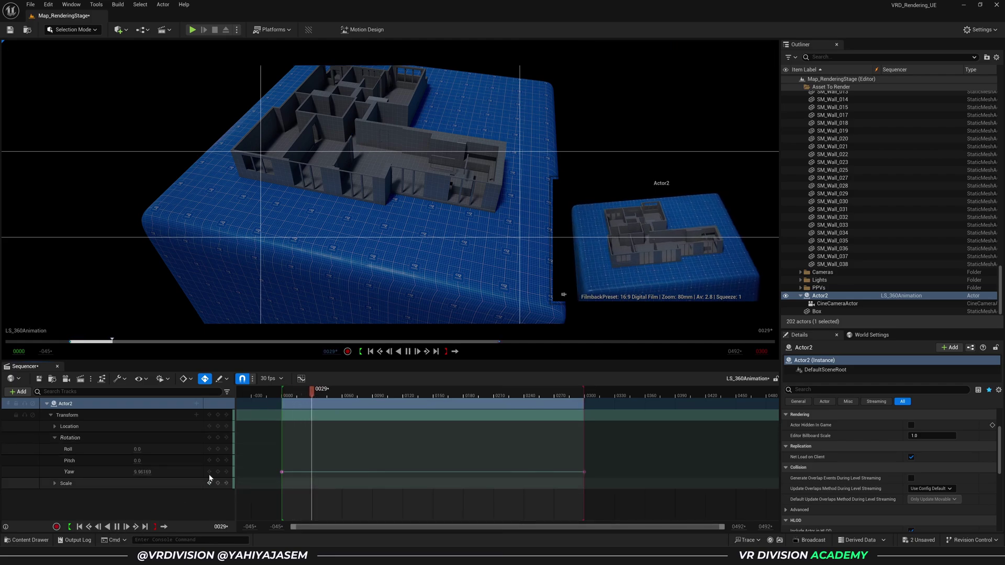
click(51, 415)
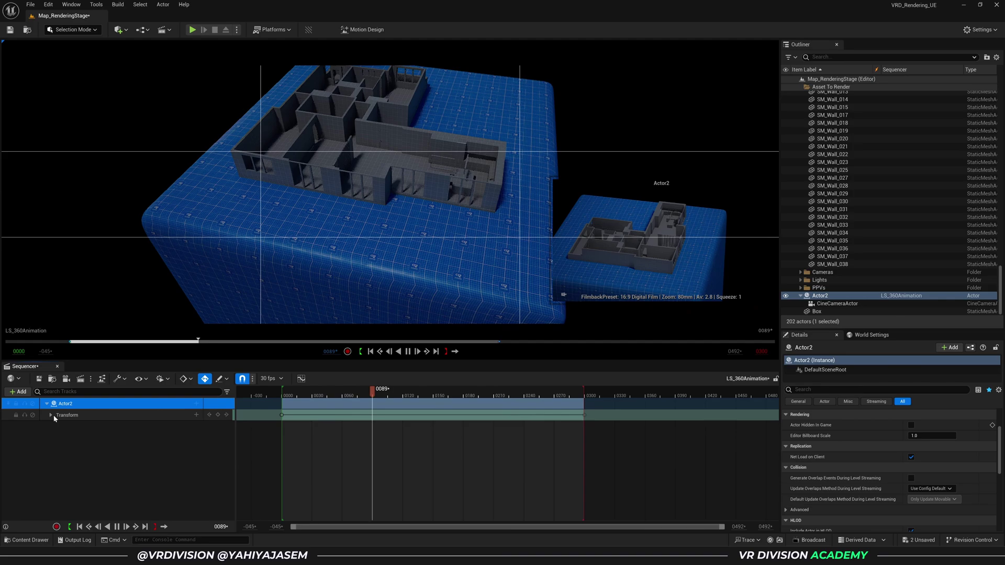
click(124, 451)
click(157, 404)
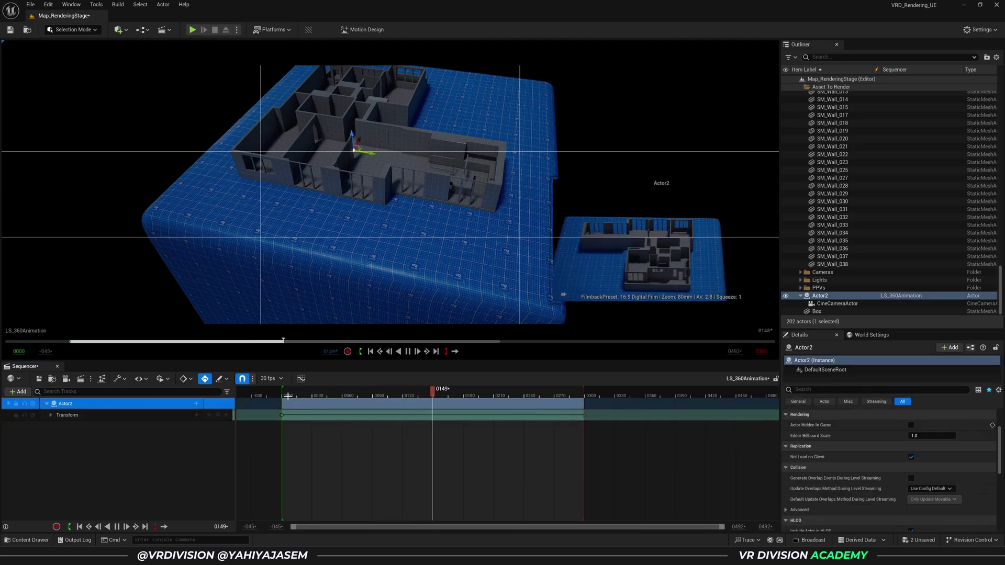
- Add CineCameraActor to the sequence, collapse its tracks and save the level sequence
click(29, 393)
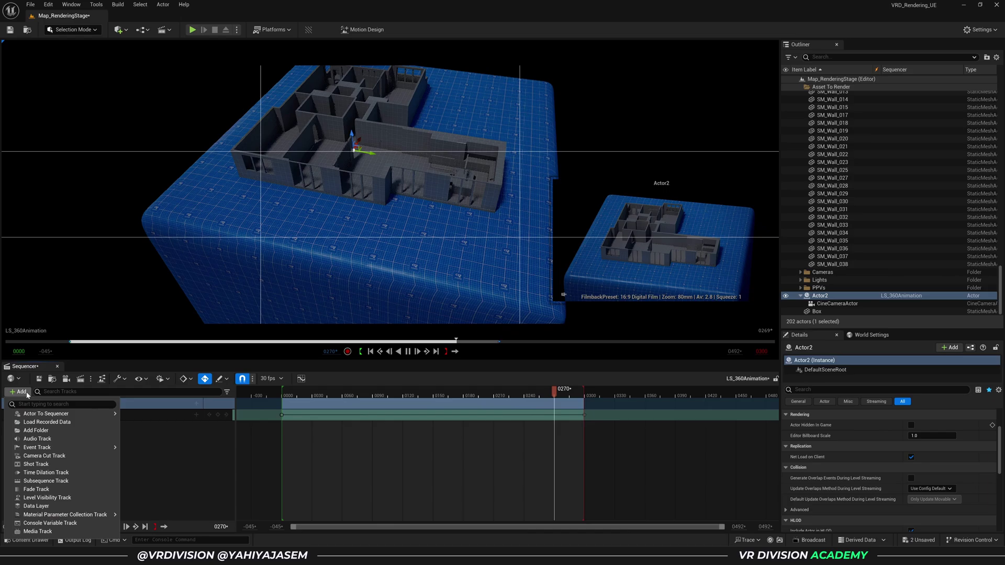
mouse_move(112, 416)
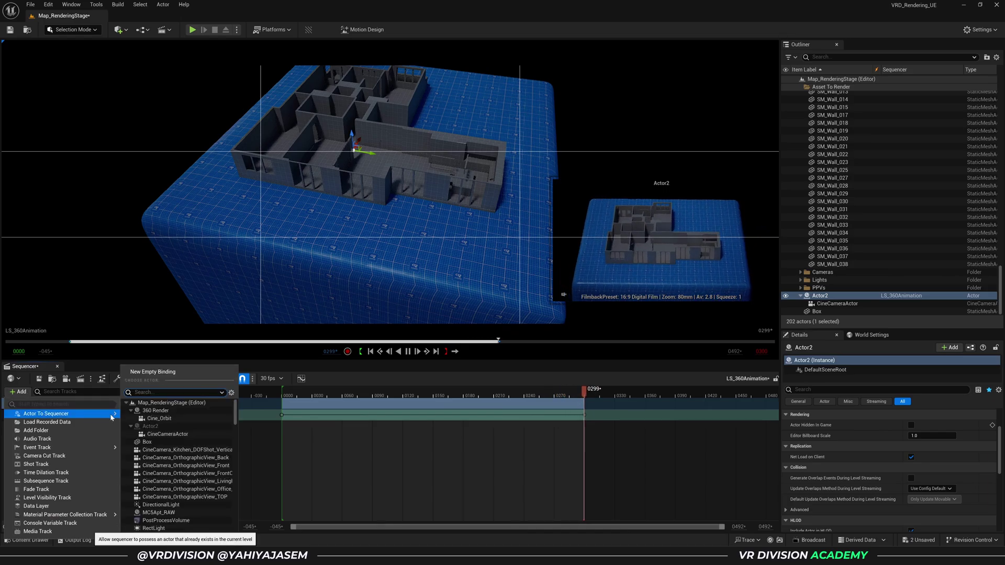
click(180, 435)
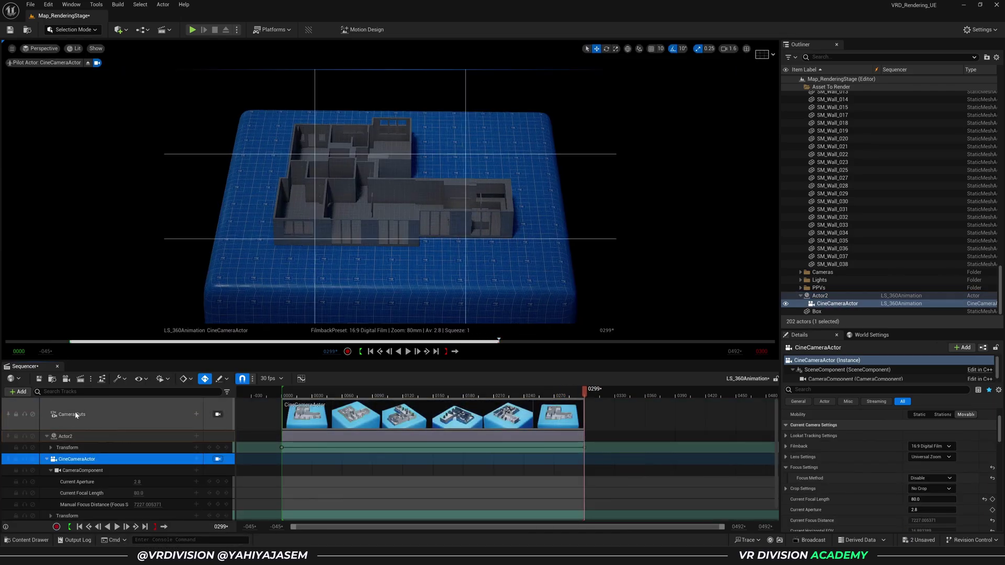
click(48, 460)
click(116, 424)
click(39, 379)
- Play the camera orbit through the Camera Cuts track, starting shortly before frame 0
click(257, 395)
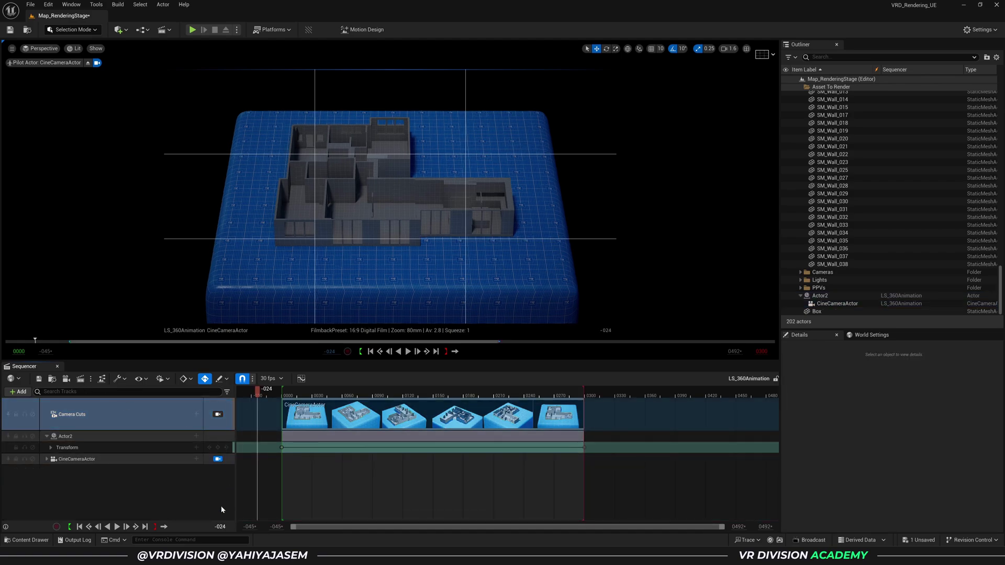
click(117, 527)
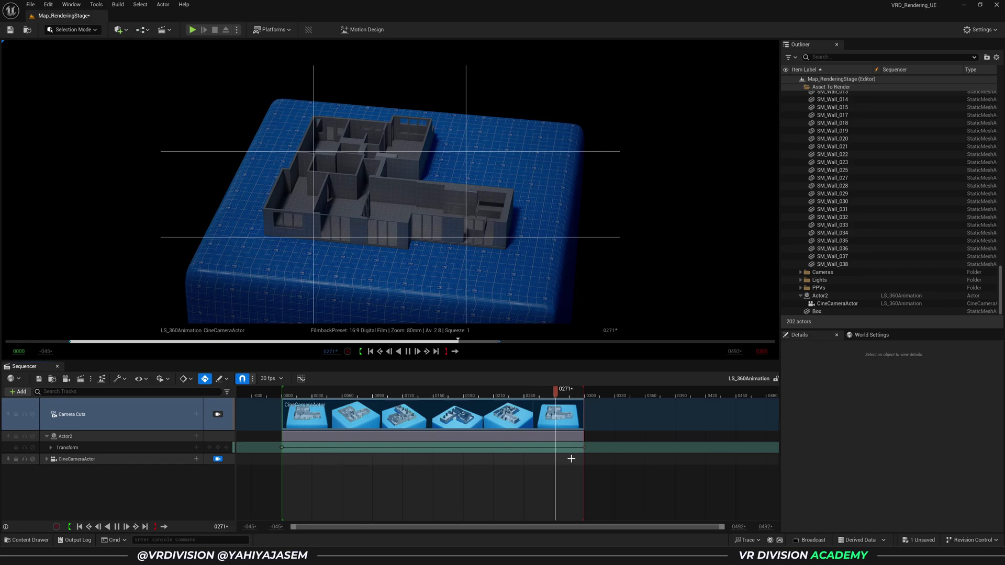
- Set the interpolation of both Actor2 Transform keys to Linear and play the orbit to check its speed
drag(622, 464, 262, 451)
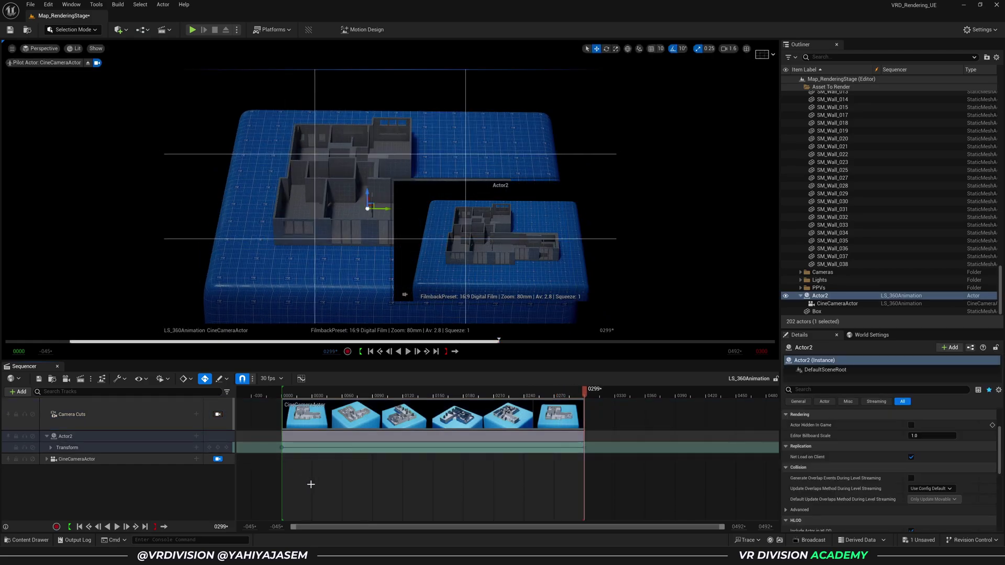
right_click(281, 451)
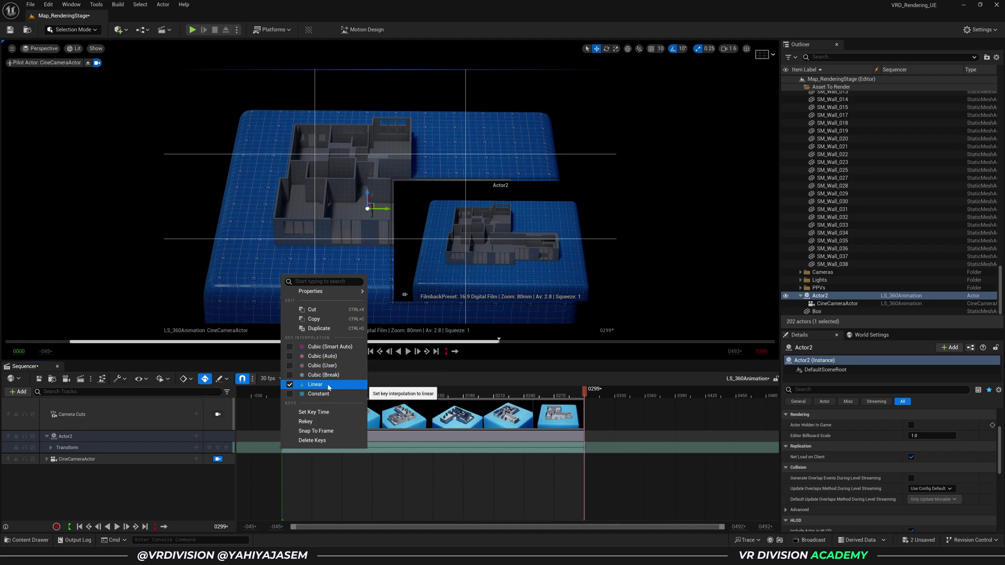
click(347, 493)
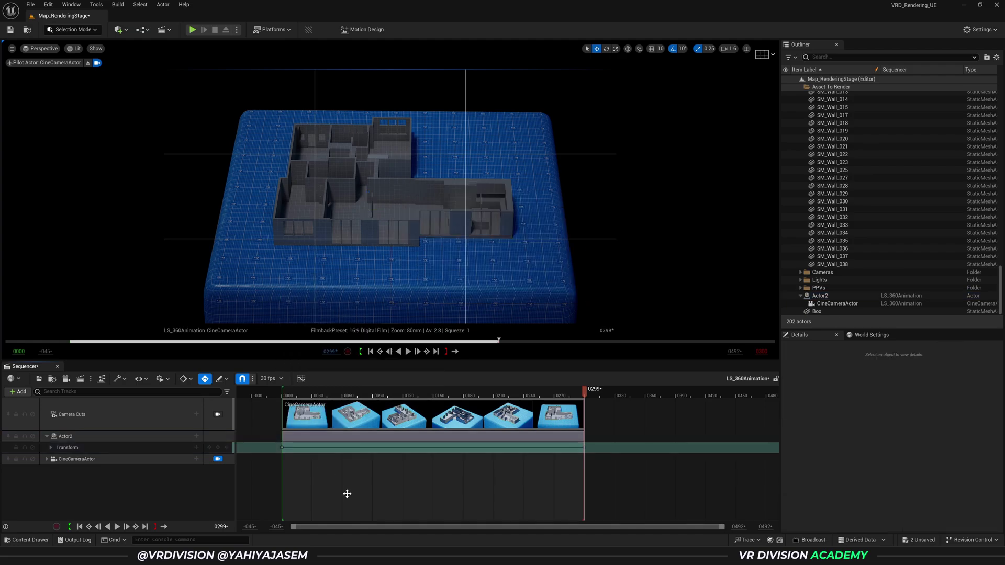
key(space)
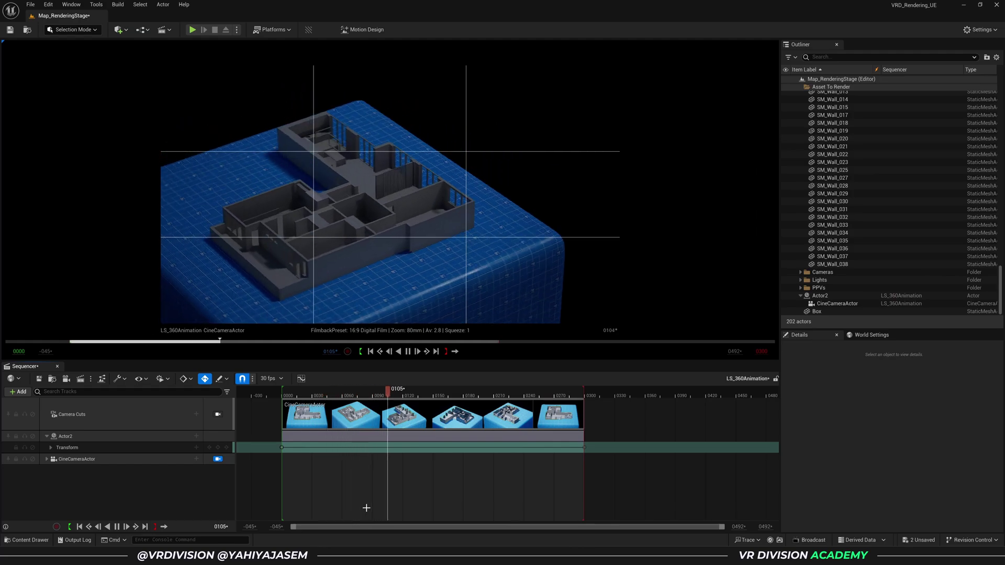
key(space)
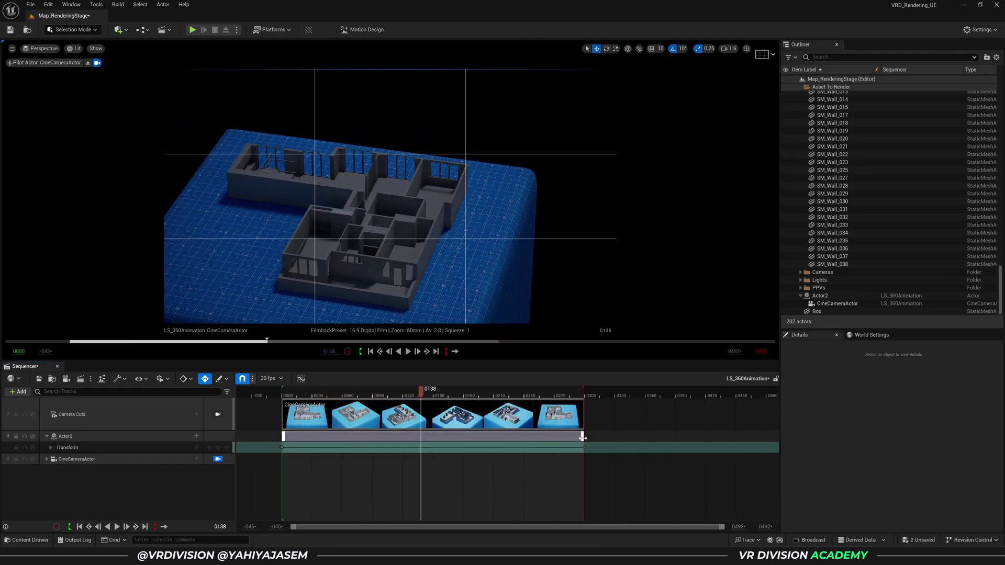
- Test the orbit's speed during playback by stretching Actor2's key range to about frame 480 and shortening it to about frame 80
drag(583, 438, 768, 436)
key(space)
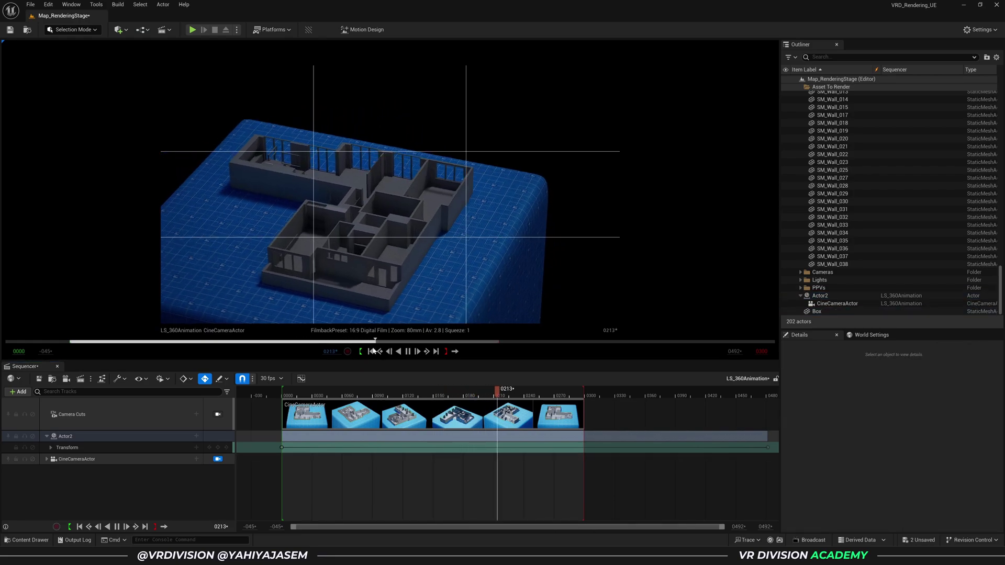
ctrl+scroll(471, 473, down, 4)
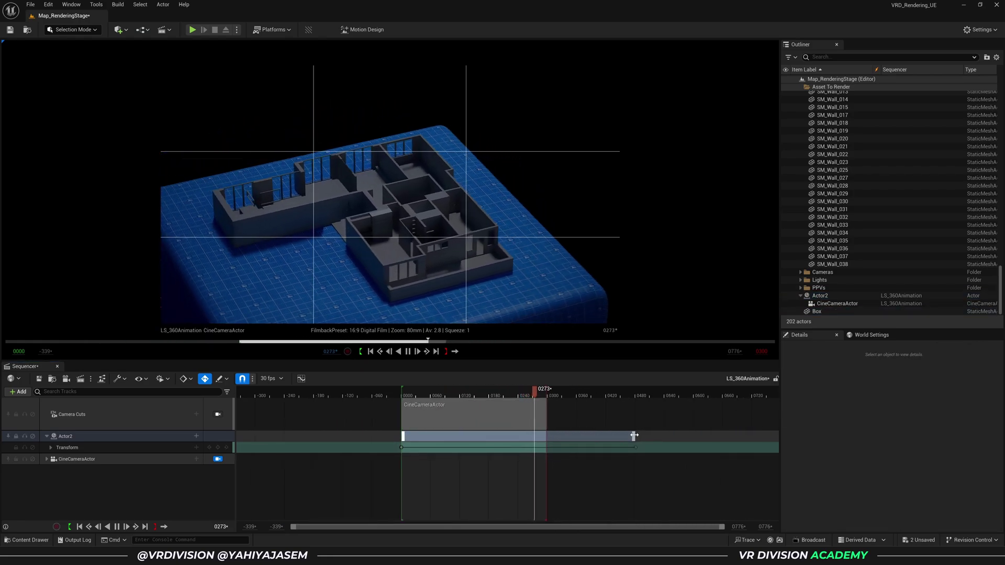
drag(635, 436, 439, 436)
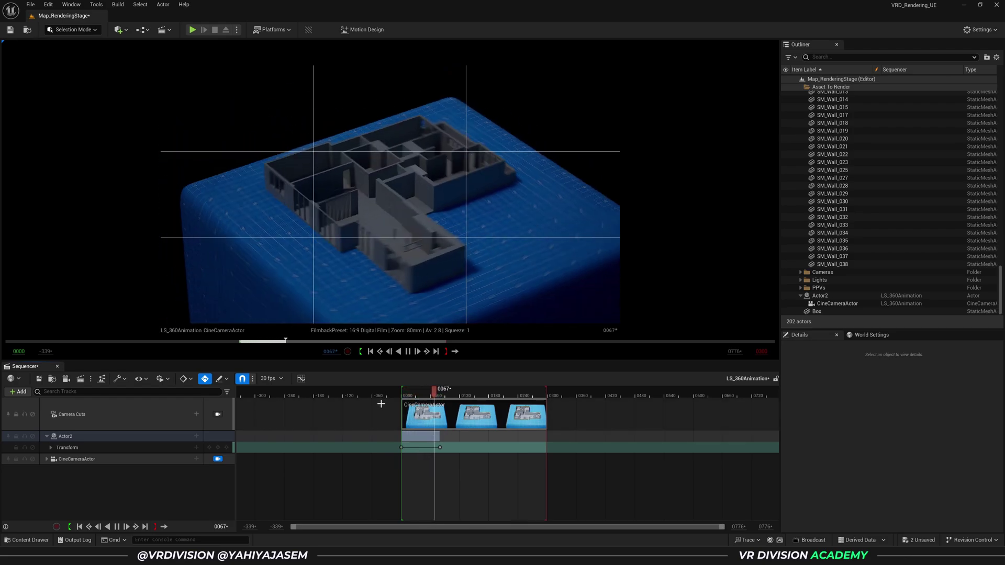
- Set the sequence's end frame to 450, extend the camera cut and Actor2's key range to match, and save the sequence
drag(440, 436, 546, 443)
click(763, 353)
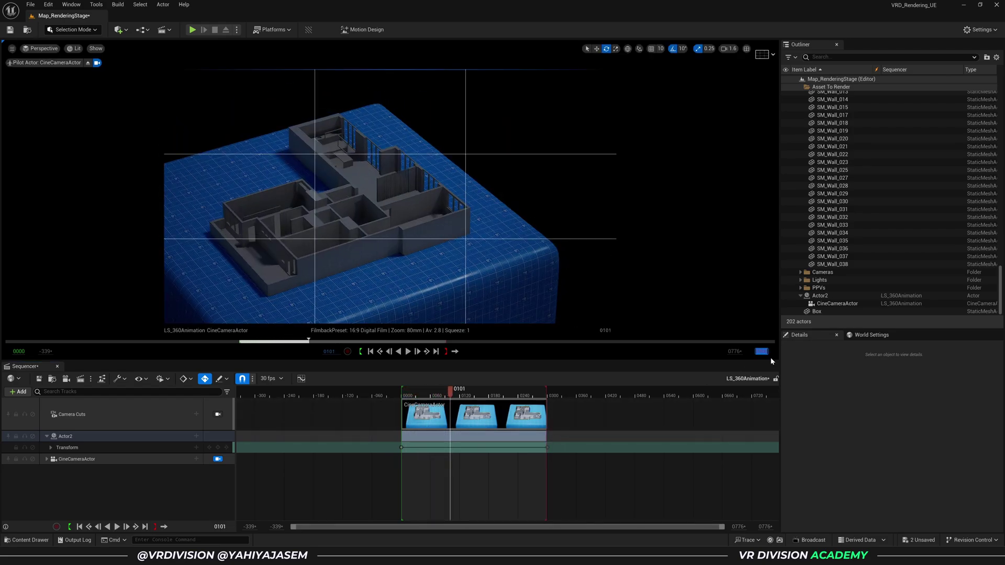
text(450)
key(Return)
drag(548, 414, 620, 416)
drag(548, 438, 619, 443)
click(651, 438)
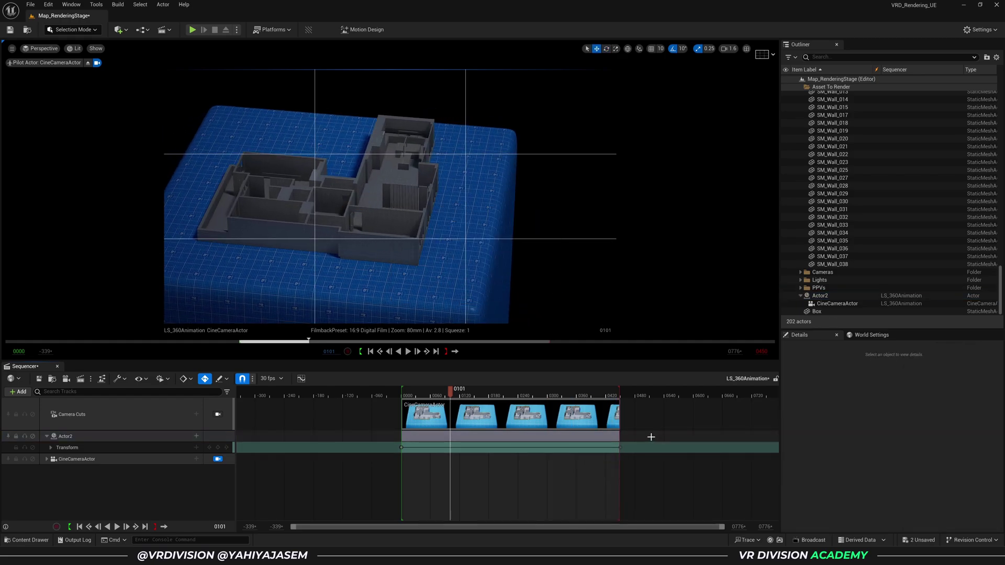
key(ctrl+s)
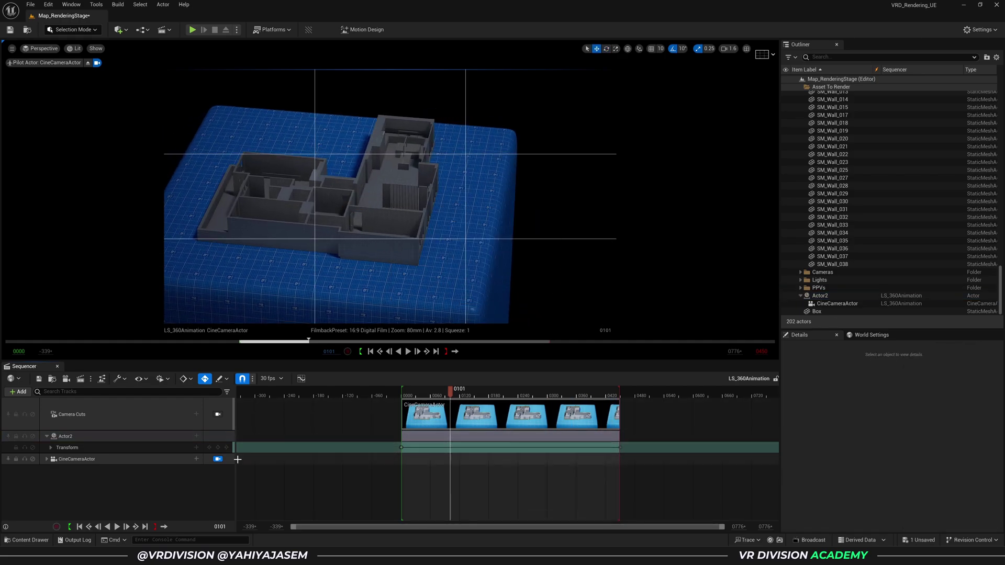
- Fine-tune the framing of the piloted CineCameraActor twice, playing the orbit after each adjustment to check the composition
click(83, 459)
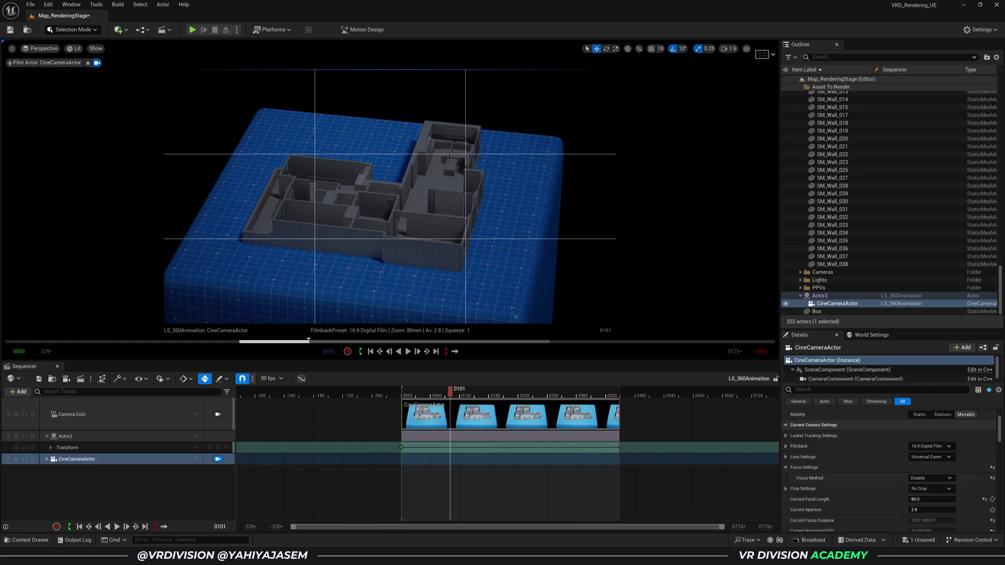
right_drag(390, 196, 380, 207)
click(472, 475)
key(space)
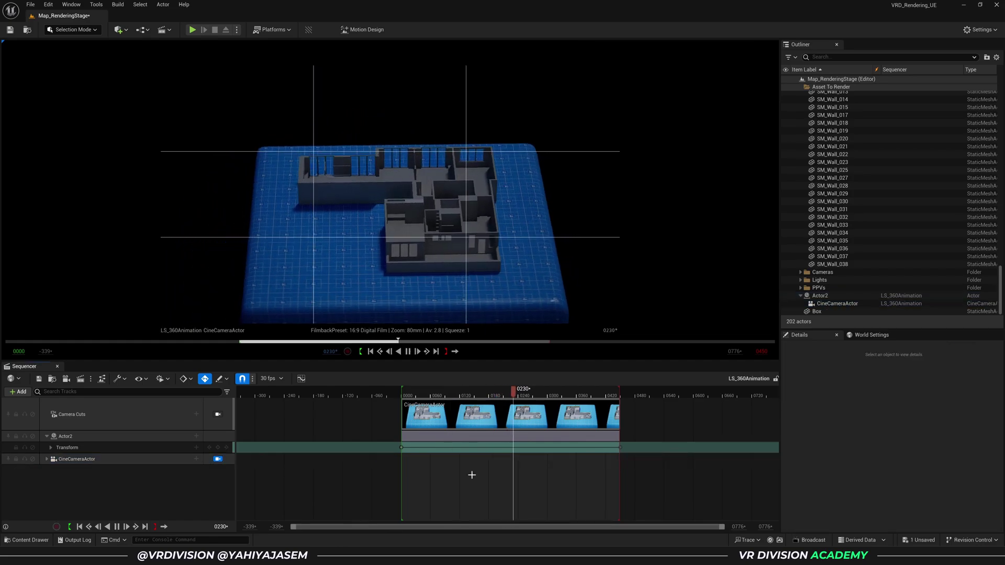
key(space)
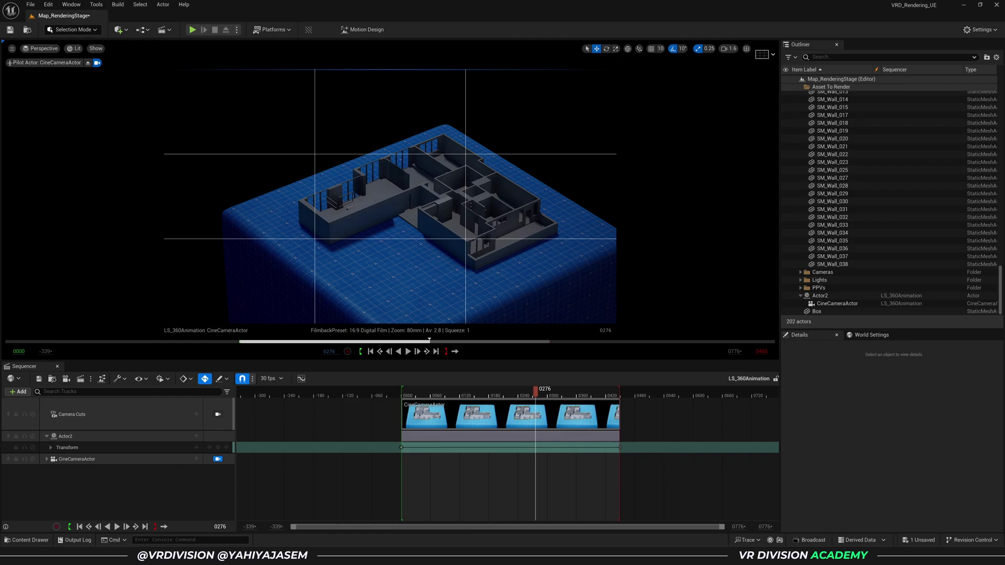
mouse_move(447, 295)
right_down()
mouse_move(455, 326)
mouse_move(457, 308)
right_up()
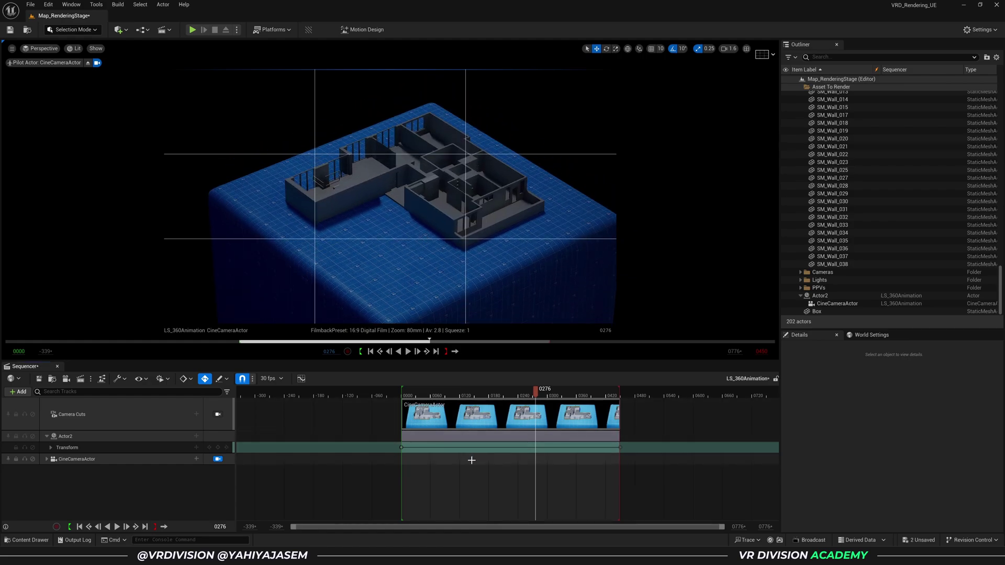
key(space)
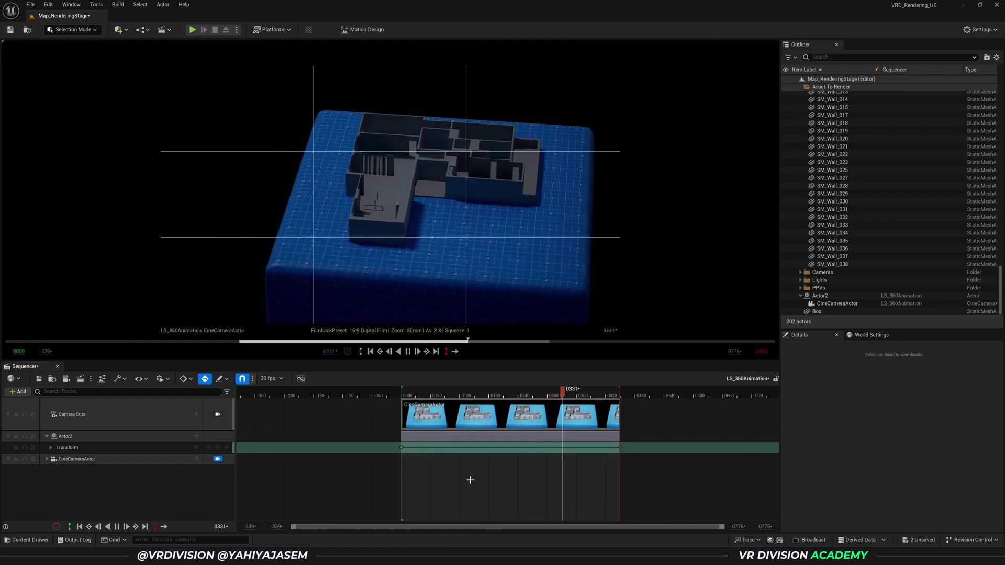
key(space)
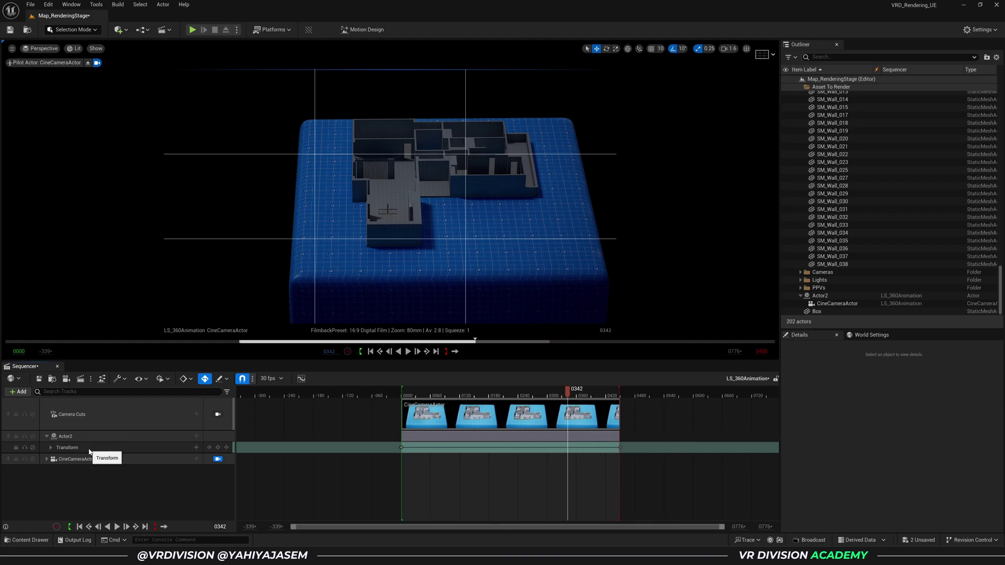
- Shift Actor2 sideways along its horizontal axis to adjust the orbit's centre, and clear the selection
click(72, 437)
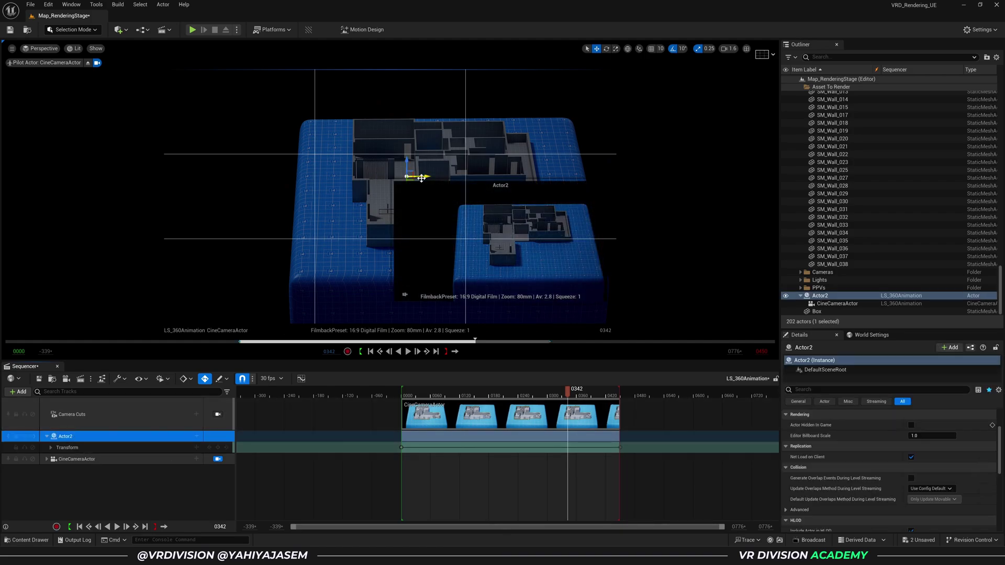
drag(414, 181, 446, 186)
click(374, 488)
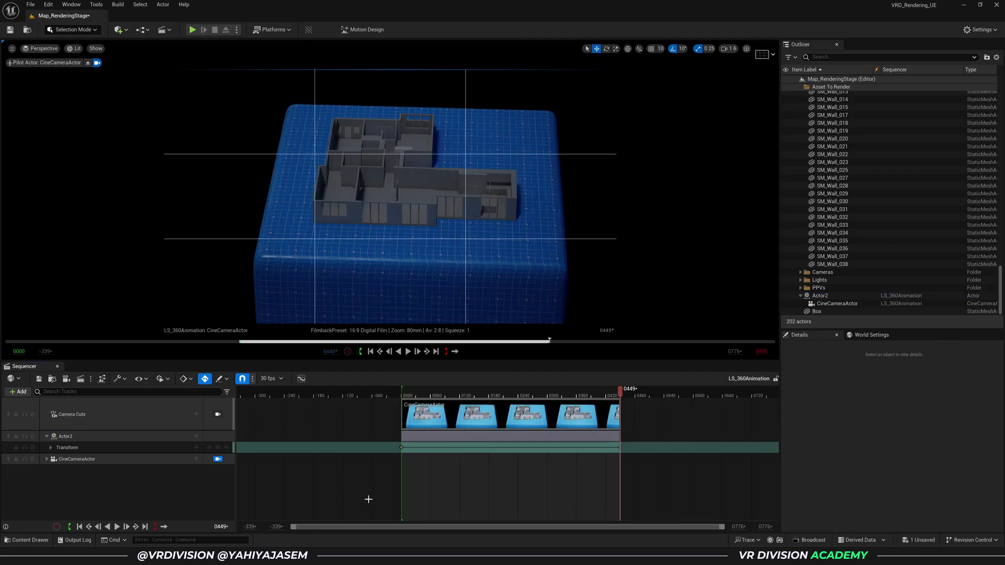
click(117, 437)
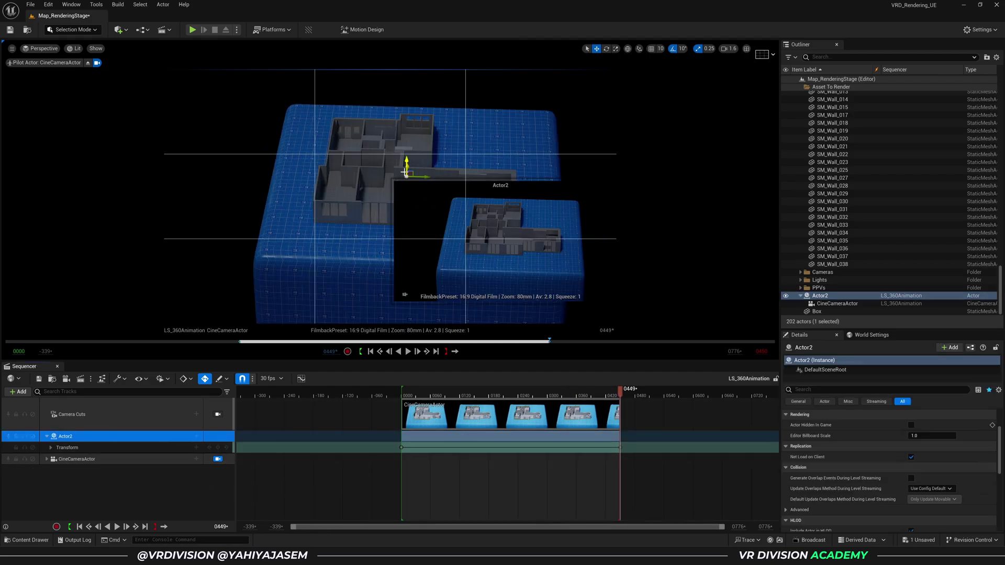
key(Escape)
click(117, 32)
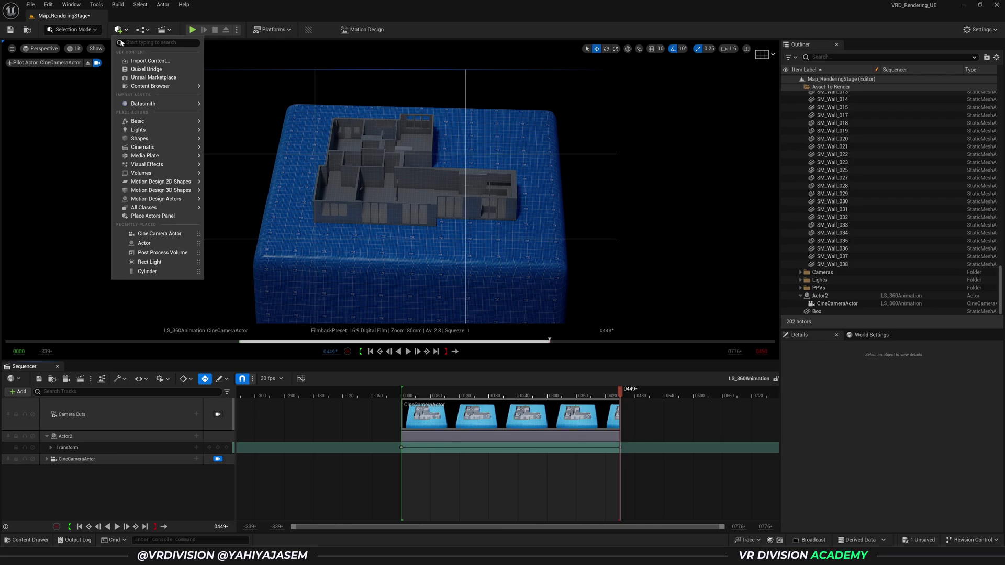
mouse_move(153, 149)
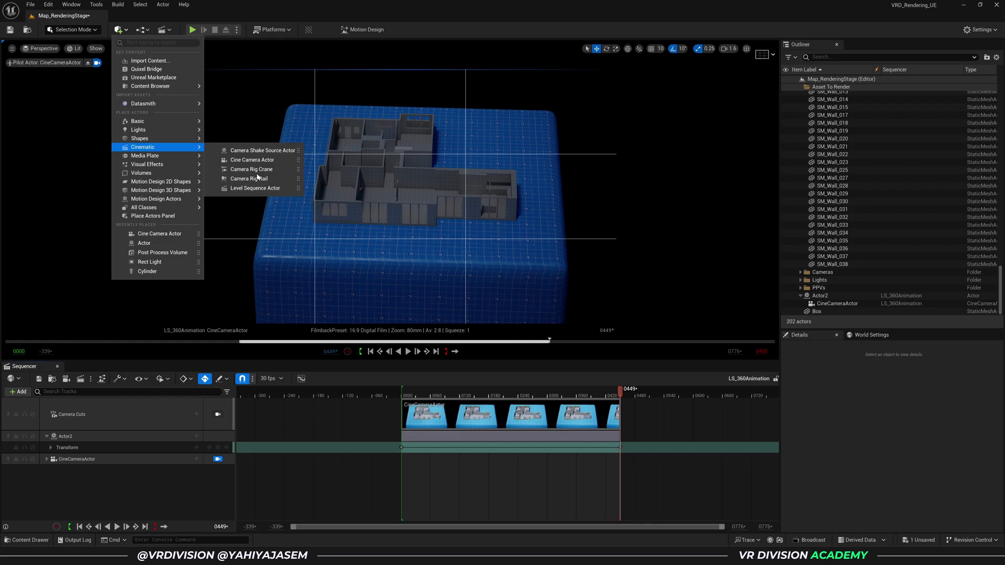
click(308, 488)
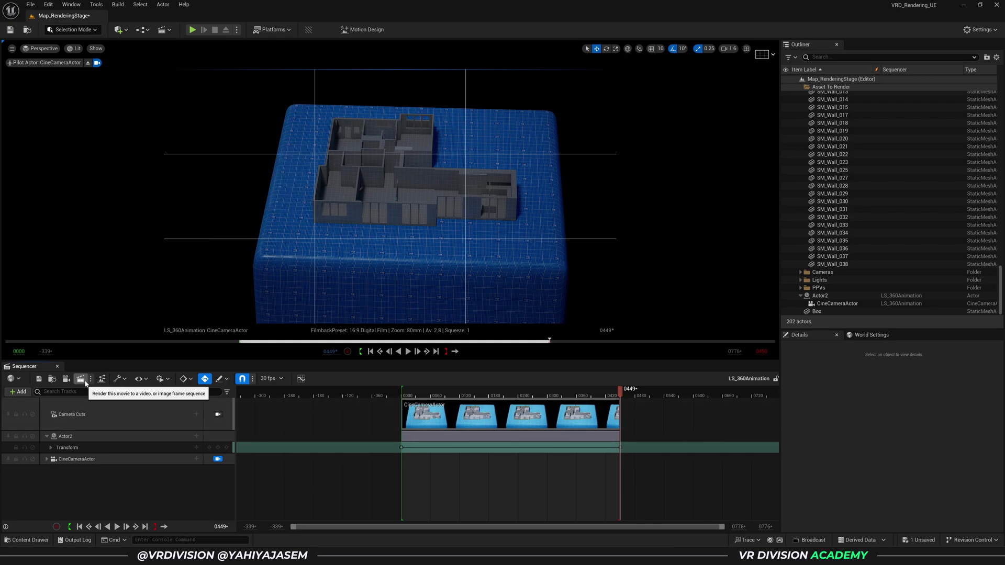
- Send LS_360Animation to the Movie Render Queue and open the render configuration of its job
click(81, 379)
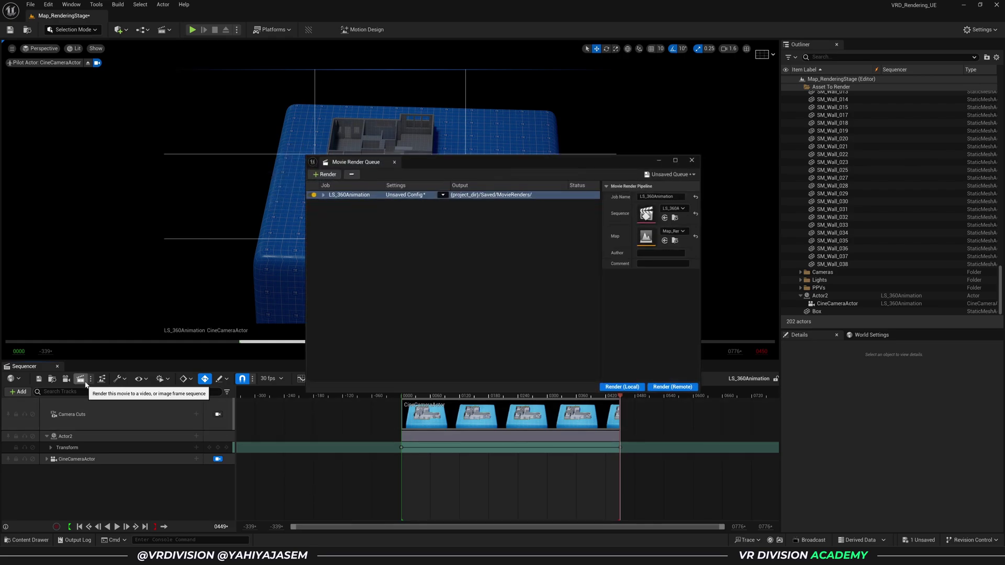
click(443, 196)
scroll(506, 315, down, 5)
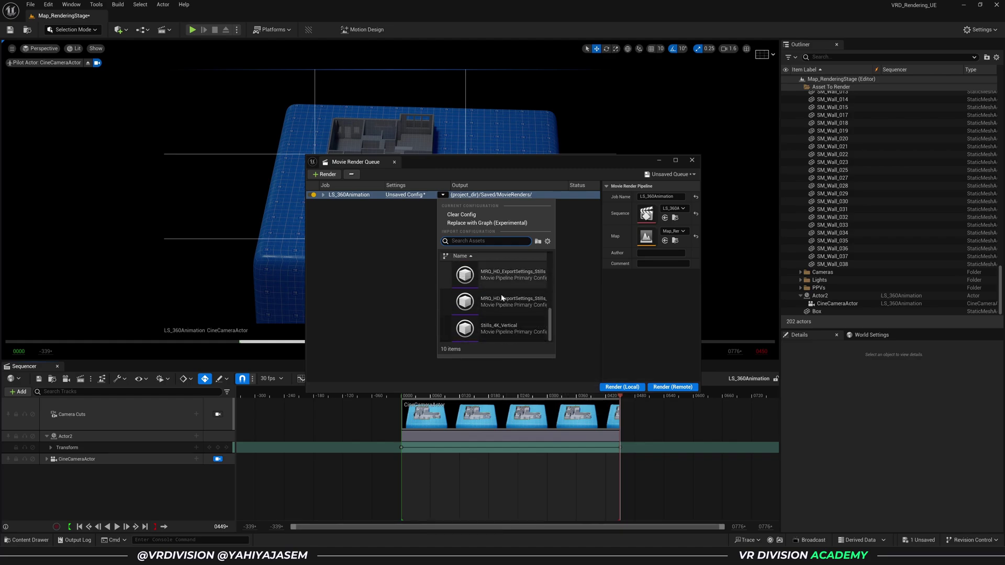
click(397, 234)
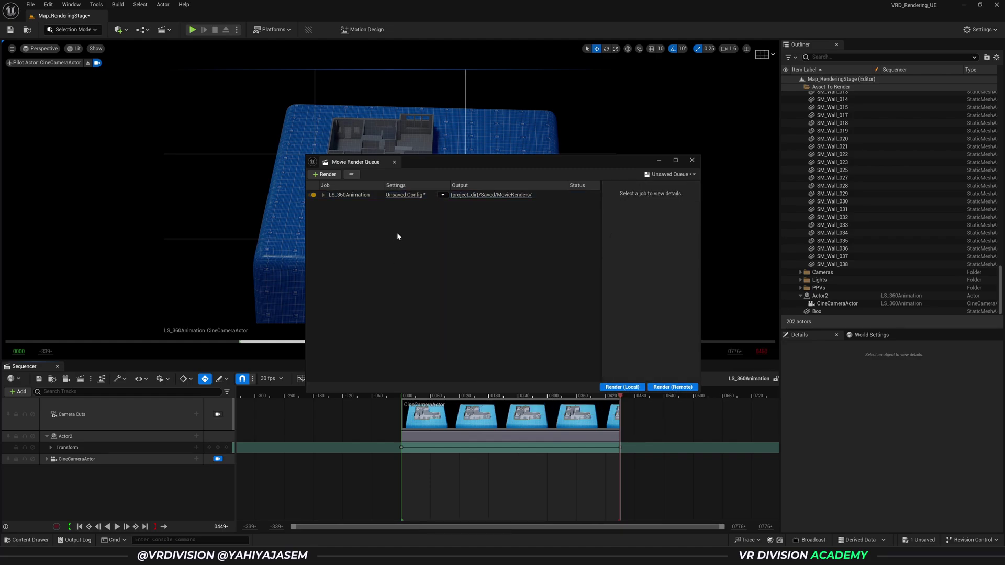
click(412, 195)
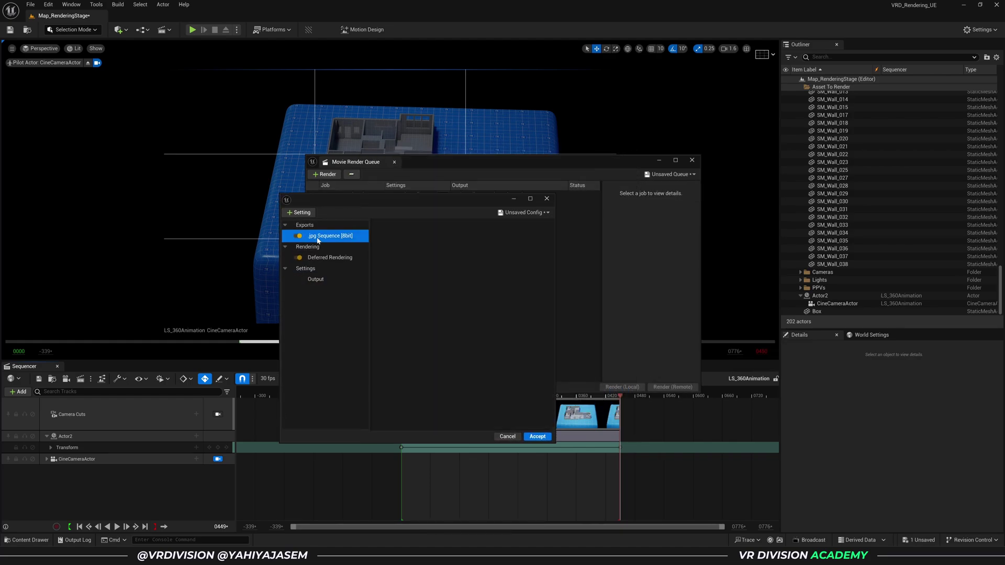
- Try adding an .exr Sequence [16bit] export, look over its compression options and remove it from the configuration
click(304, 213)
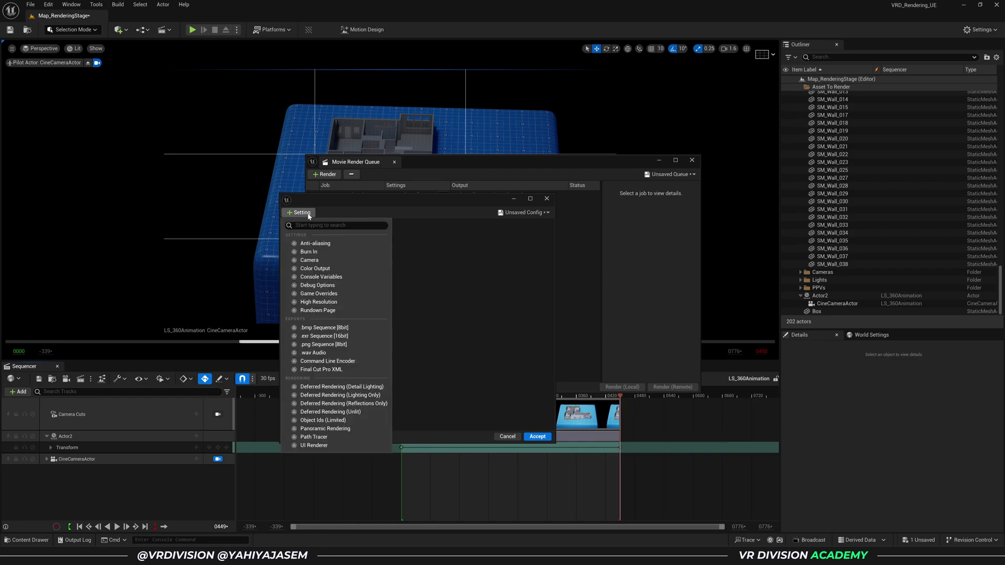
click(322, 336)
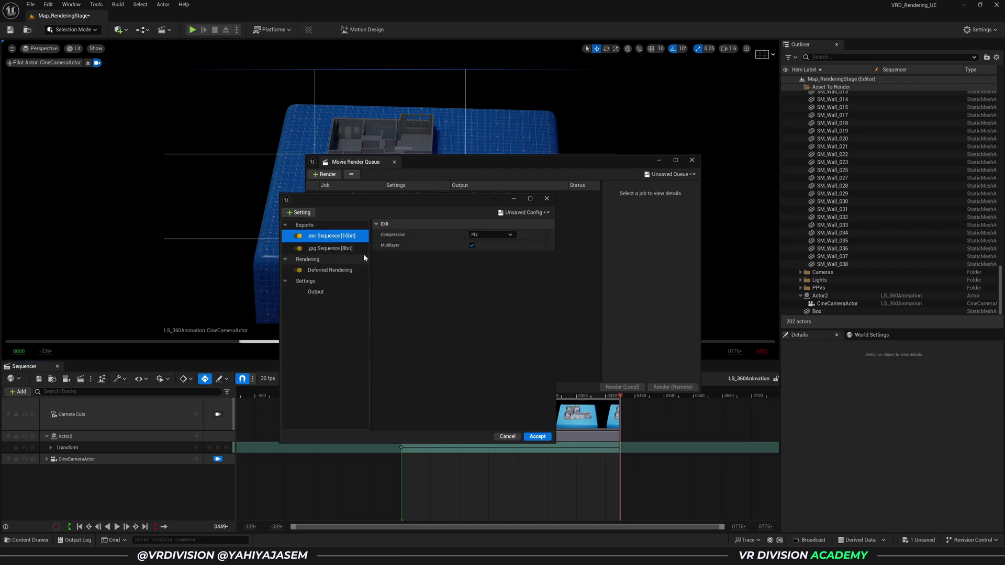
click(495, 237)
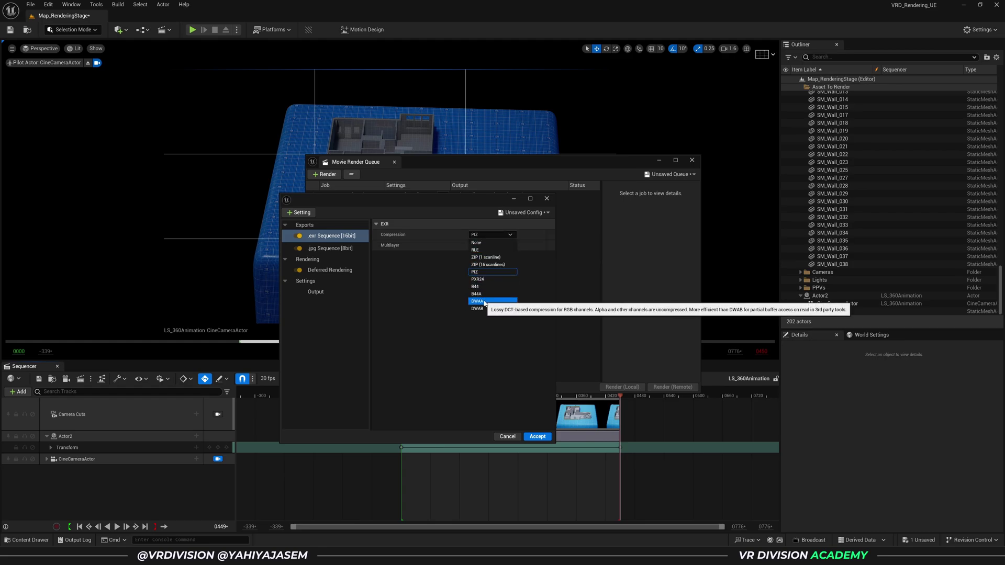
click(343, 237)
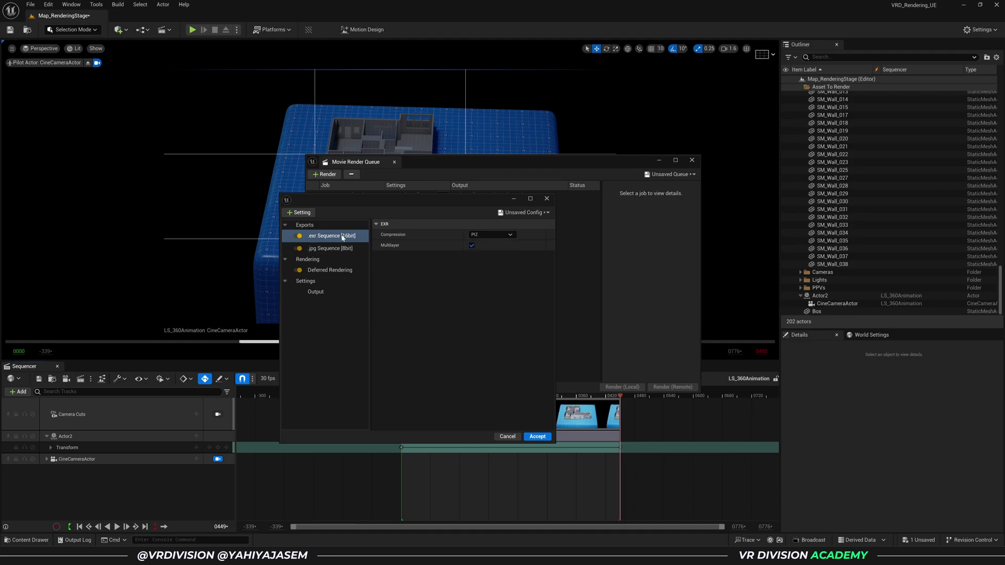
key(Delete)
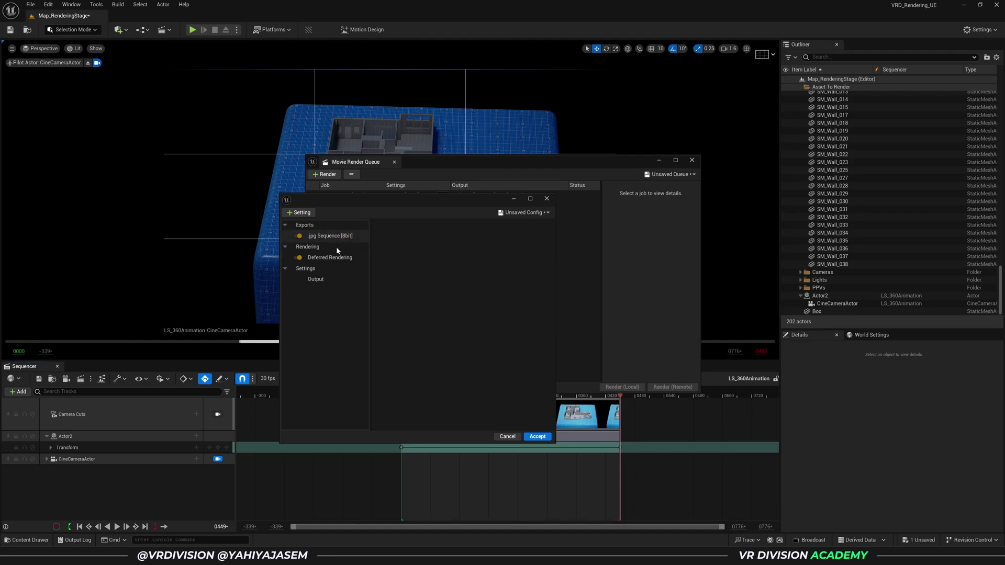
click(303, 213)
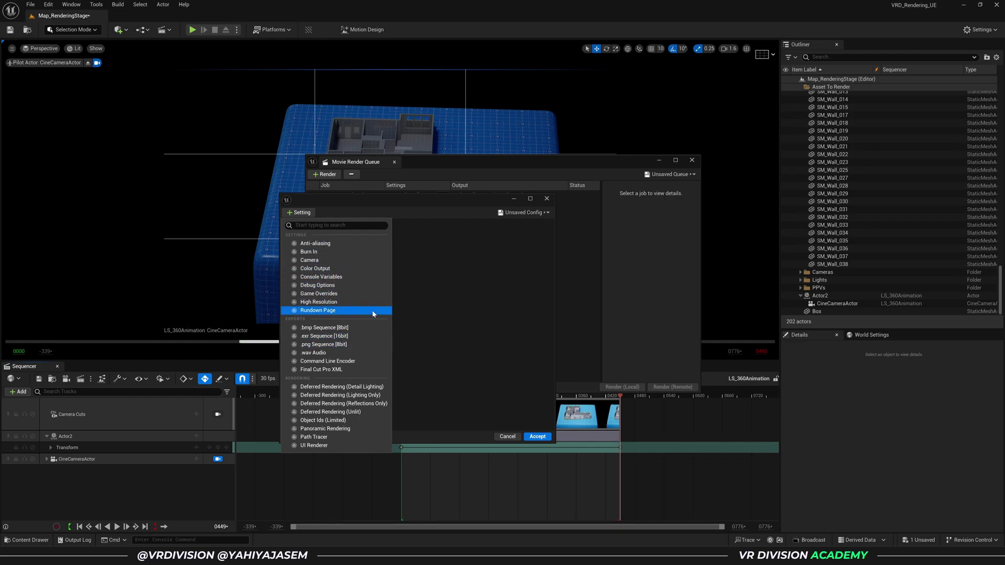
click(462, 363)
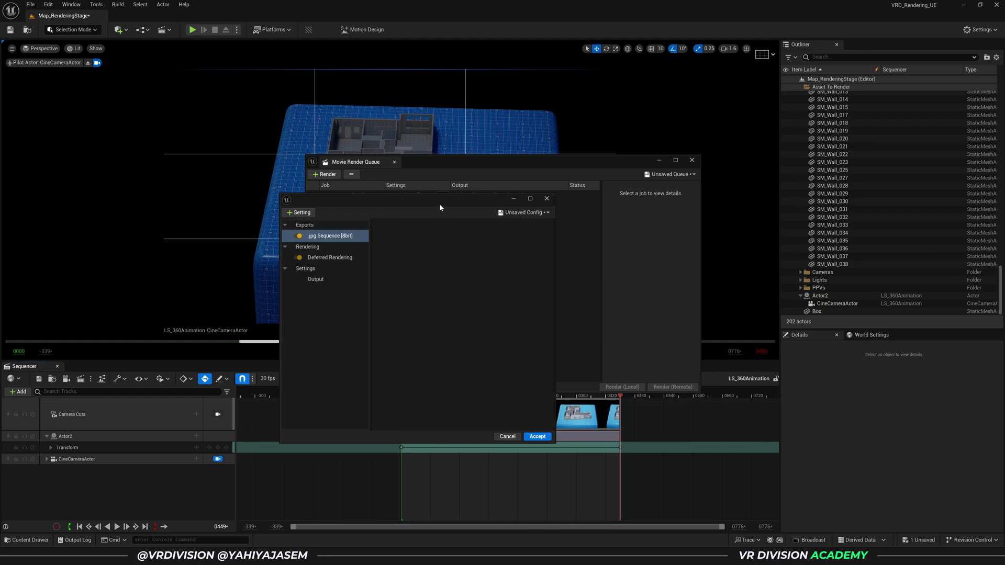
- Check the output directory in the Output settings, accept the configuration and start the local render
drag(439, 204, 355, 174)
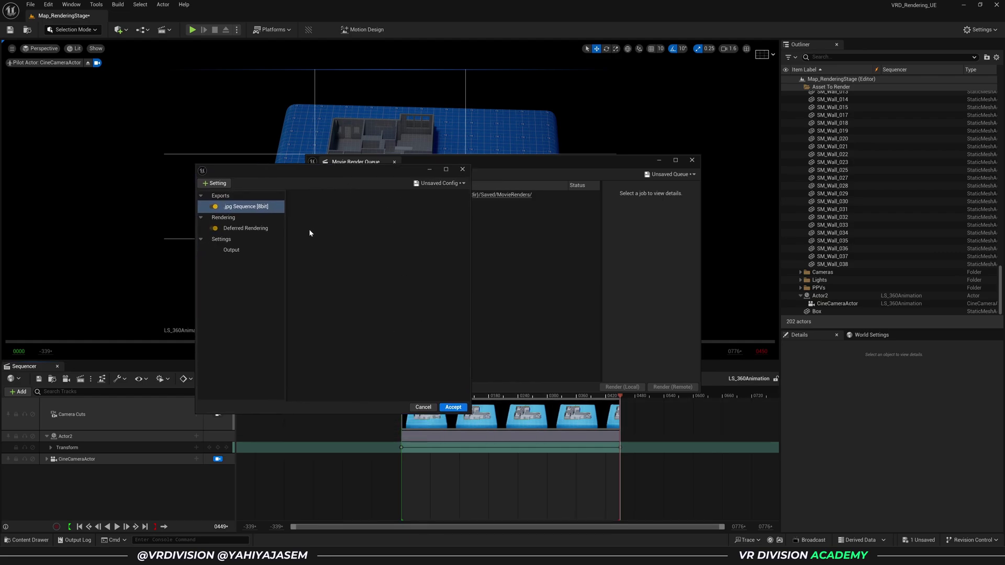
click(231, 250)
click(414, 204)
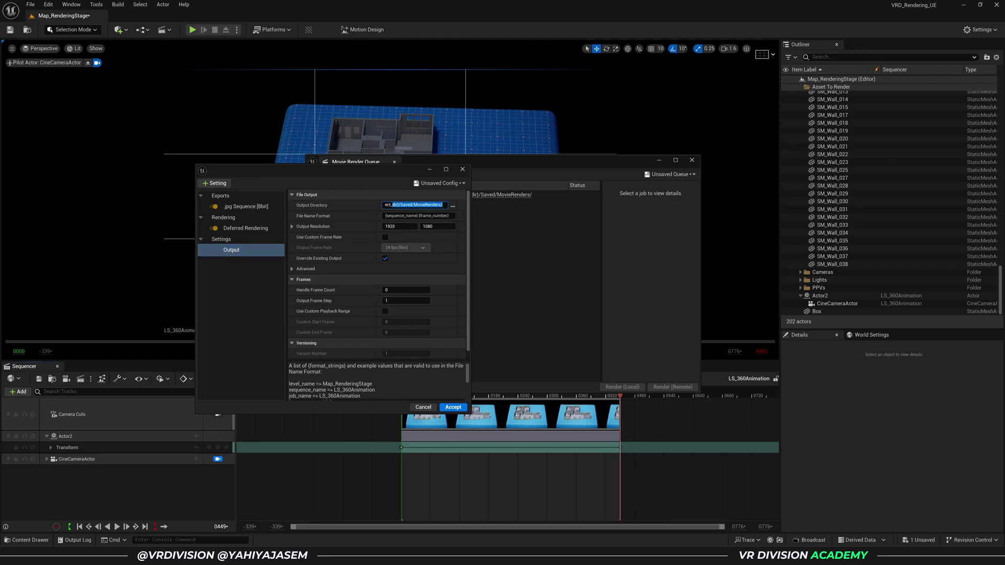
click(454, 408)
click(622, 387)
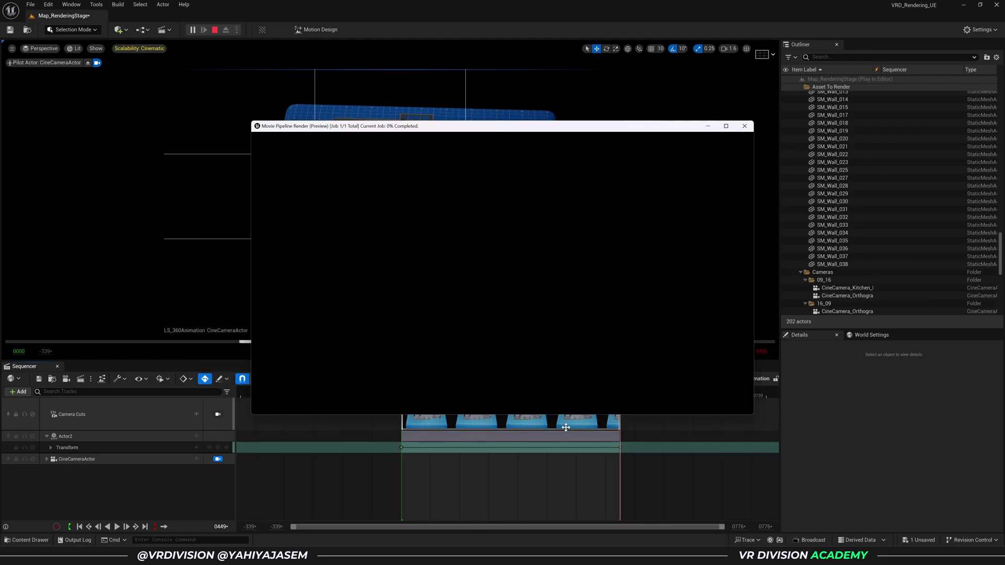